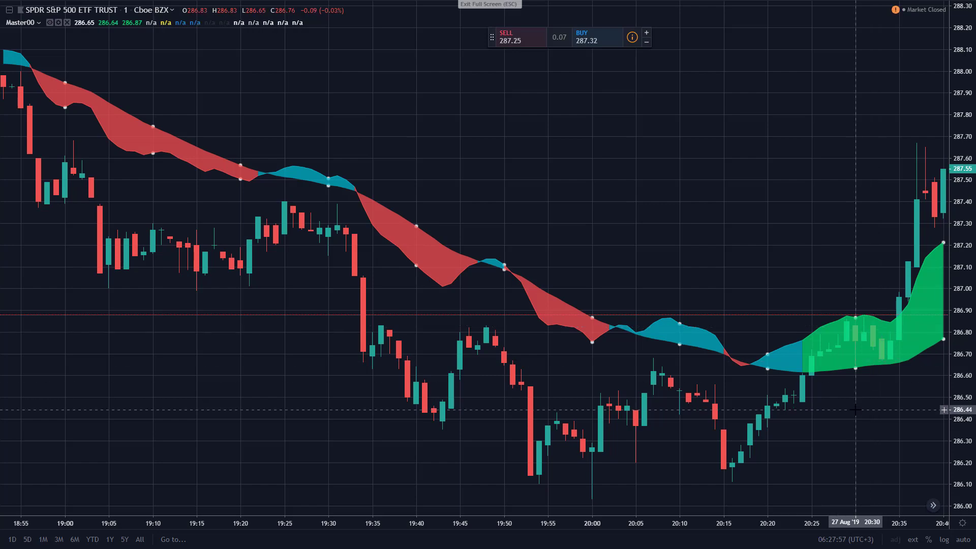
Examine the trend cloud's color changes against price on the 1-minute SPY chart for 27 Aug, between about 20:00 and 21:40.
left_click_drag(856, 409, 408, 356)
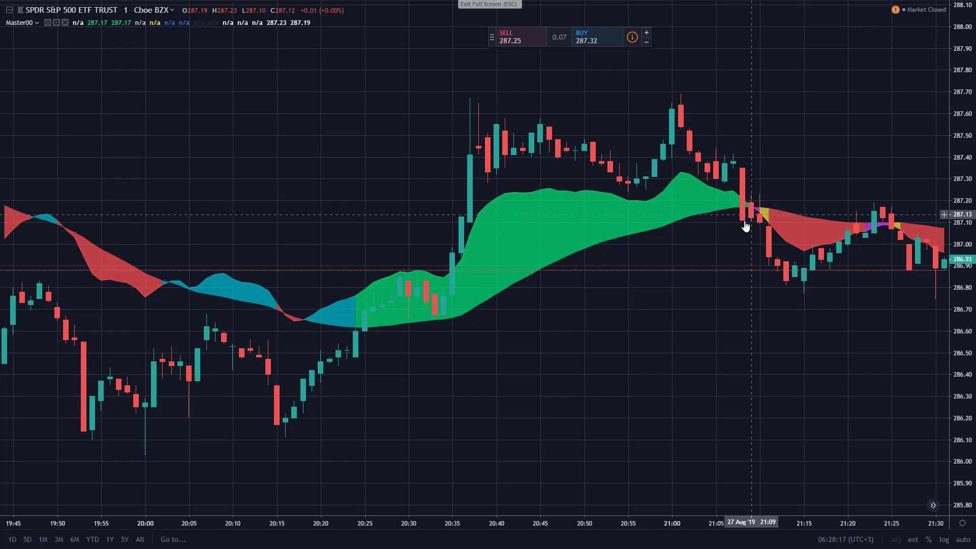
left_click_drag(679, 242, 590, 247)
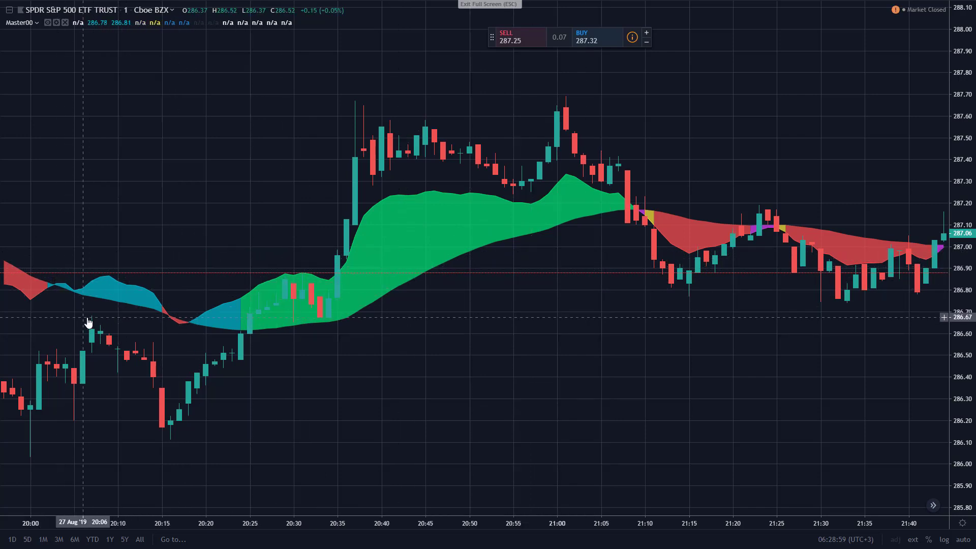
left_click_drag(87, 318, 288, 308)
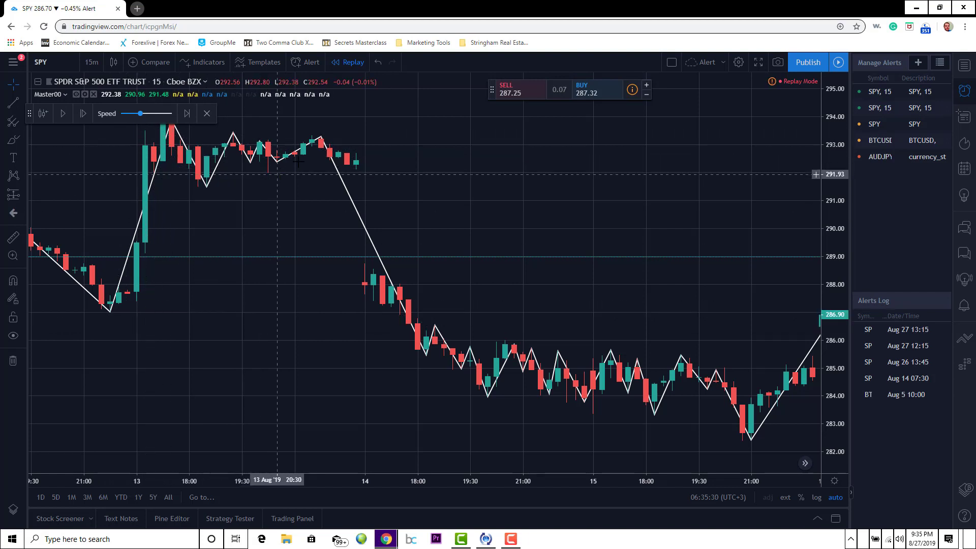
Follow the white zigzag line through the 15-minute SPY chart from 13 Aug forward to 26 Aug.
left_click_drag(363, 376, 147, 342)
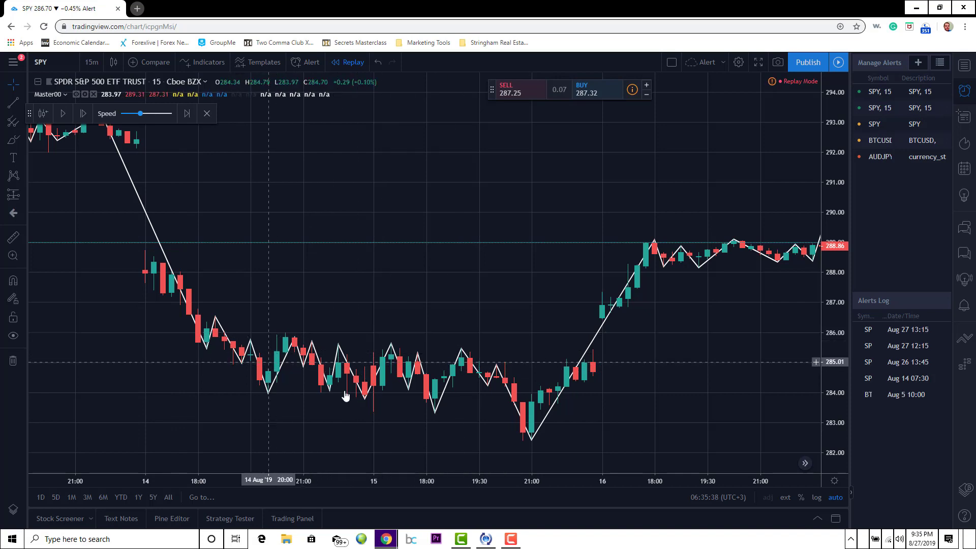
left_click_drag(495, 373, 261, 389)
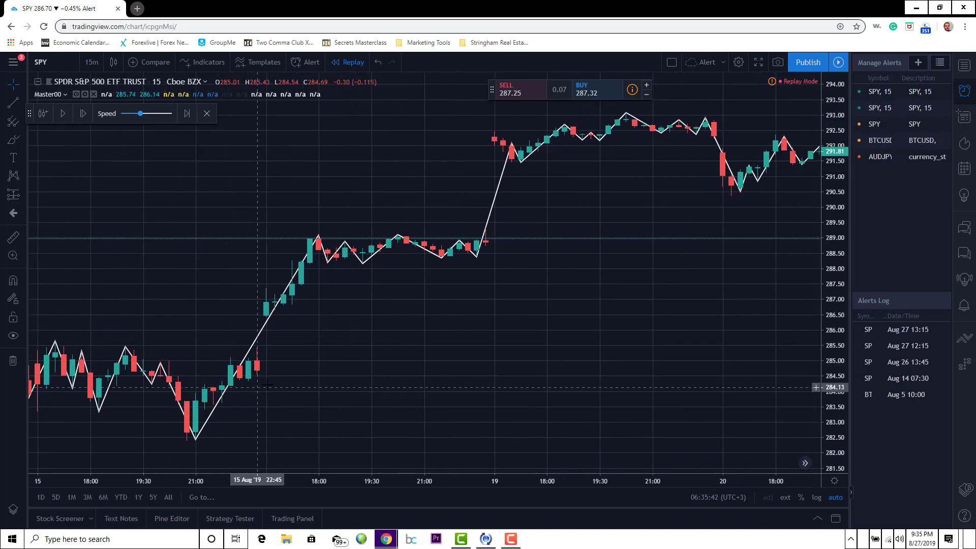
left_click_drag(410, 351, 357, 391)
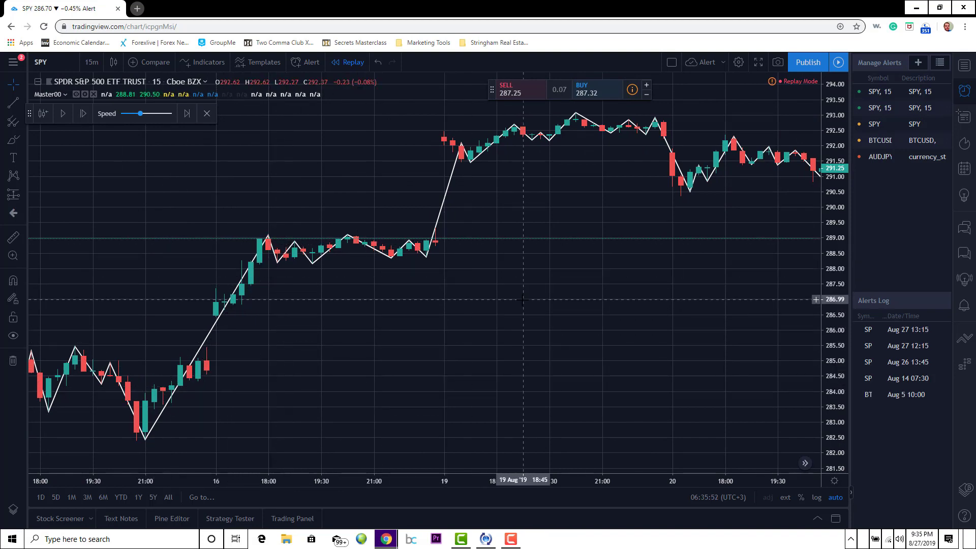
scroll(305, 312, "right", 3)
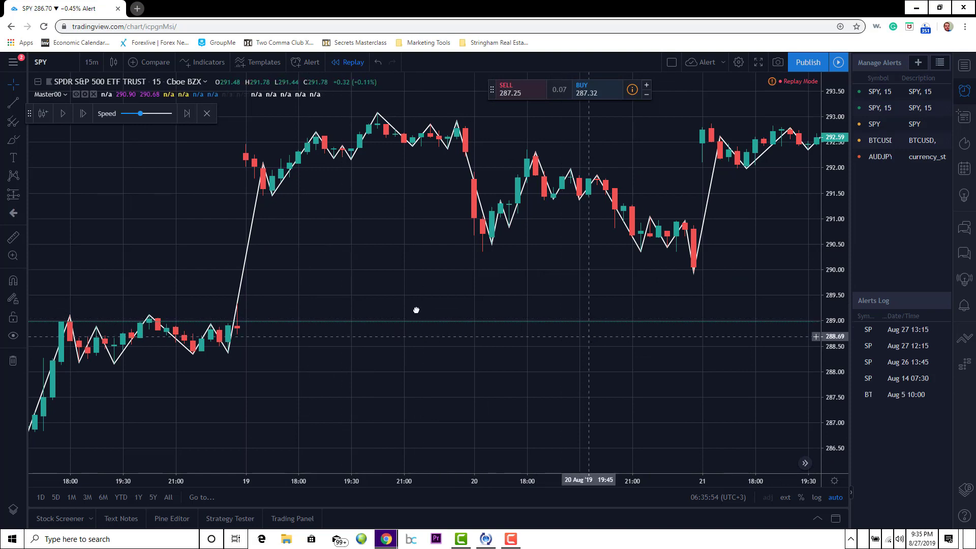
scroll(322, 311, "right", 3)
scroll(541, 312, "right", 3)
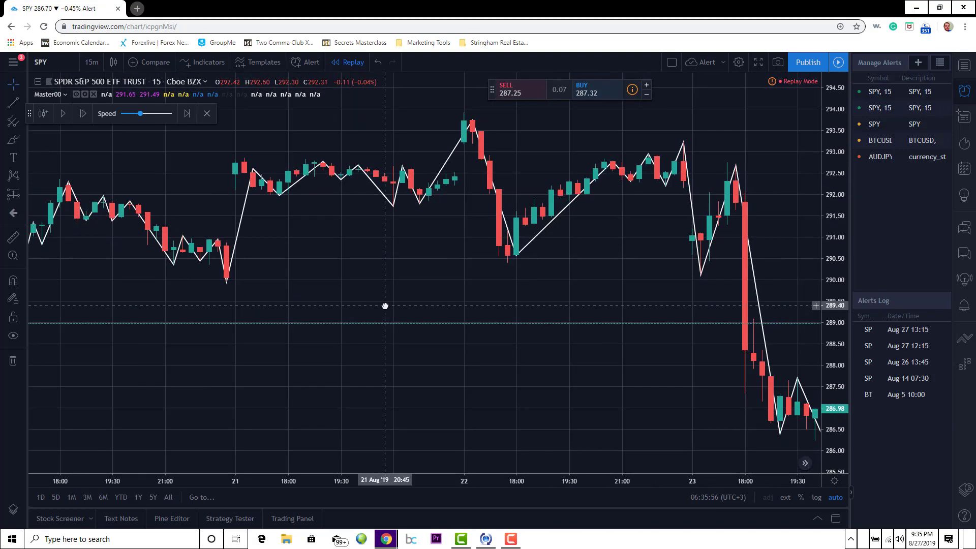
scroll(381, 314, "right", 5)
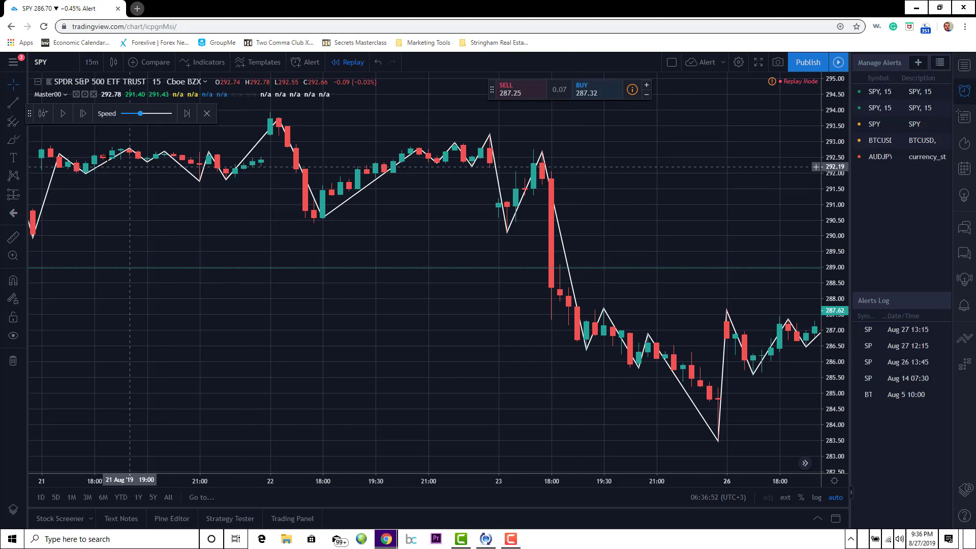
Review the zigzag swings around 20 to 27 Aug, and trace them back through the 15-minute history to 6 Aug.
left_click_drag(96, 255, 449, 294)
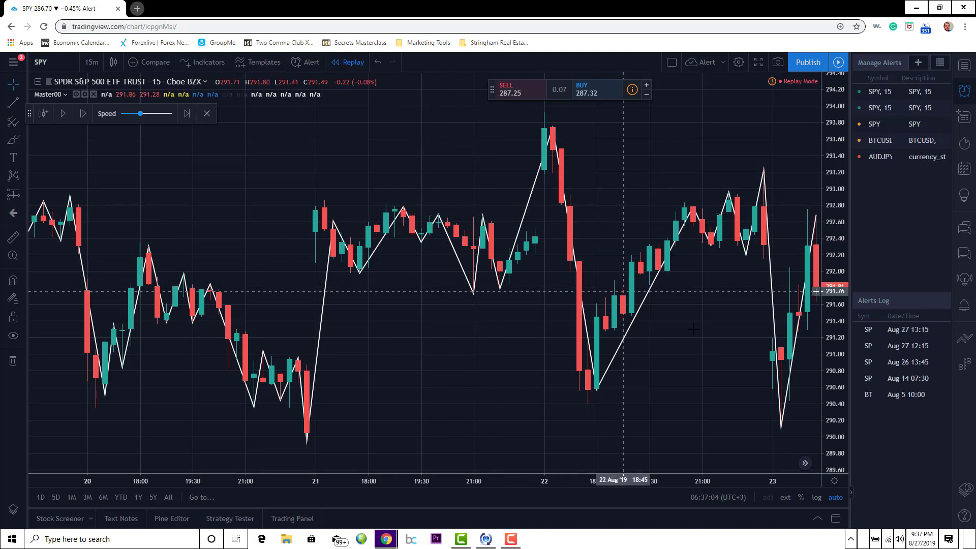
left_click_drag(417, 331, 87, 332)
left_click_drag(564, 338, 300, 345)
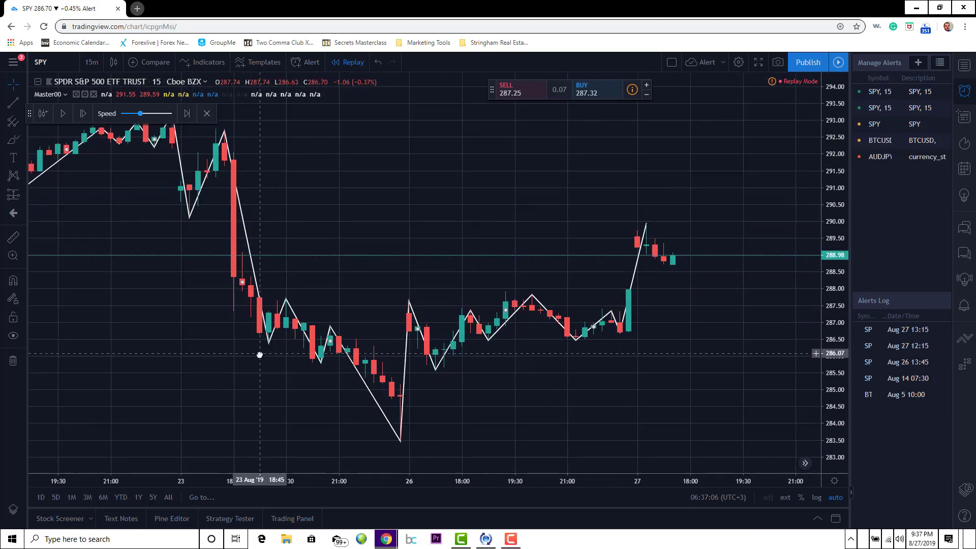
left_click_drag(505, 350, 717, 335)
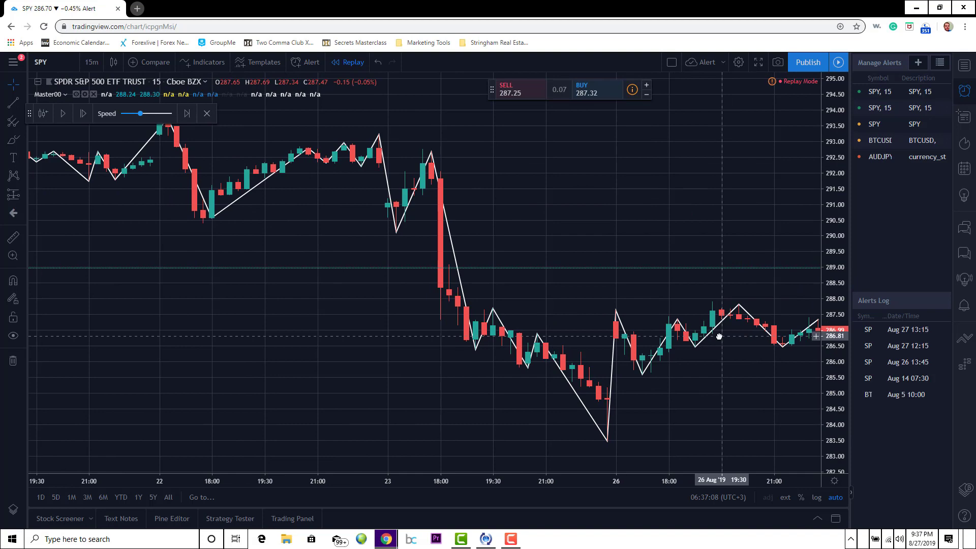
left_click_drag(303, 307, 661, 316)
left_click_drag(91, 366, 292, 376)
left_click_drag(394, 366, 783, 327)
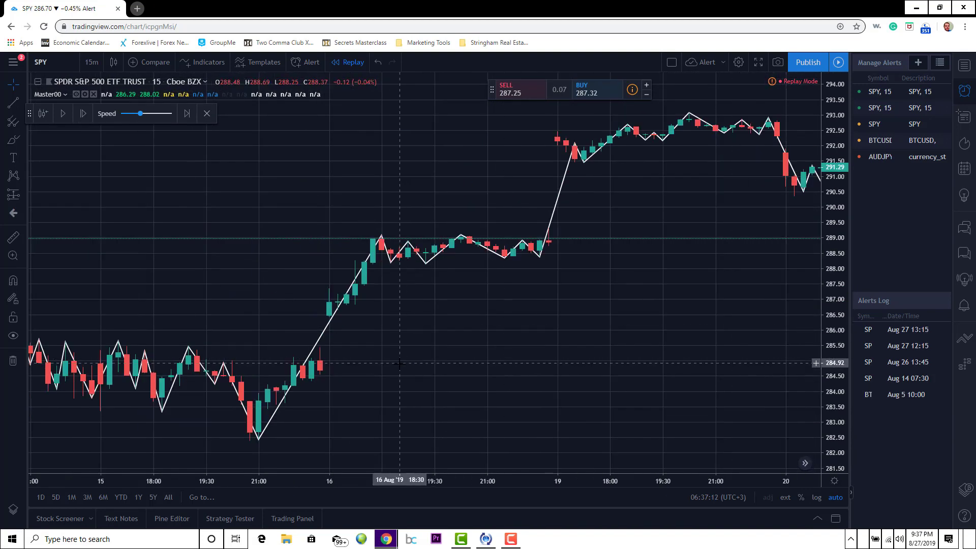
left_click_drag(407, 362, 755, 384)
left_click_drag(295, 371, 784, 376)
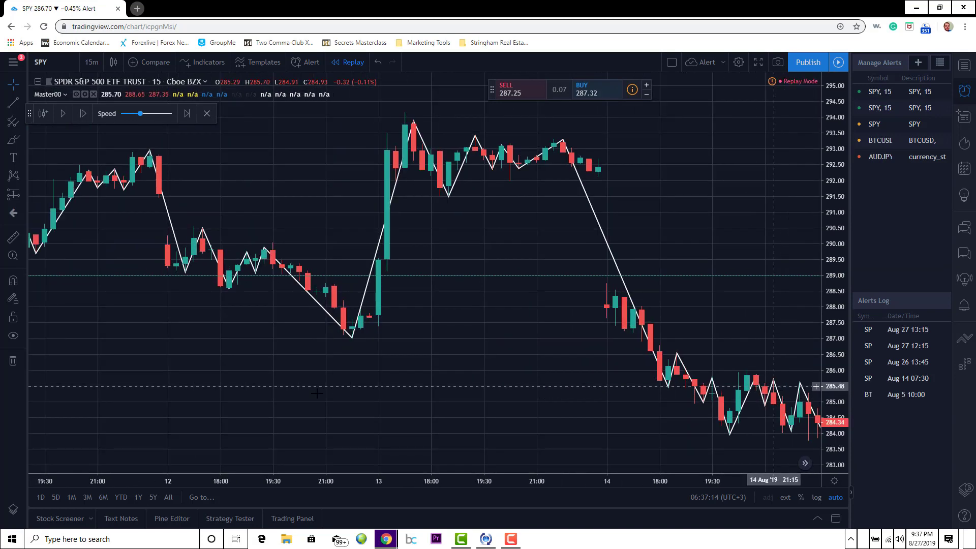
left_click_drag(475, 379, 733, 386)
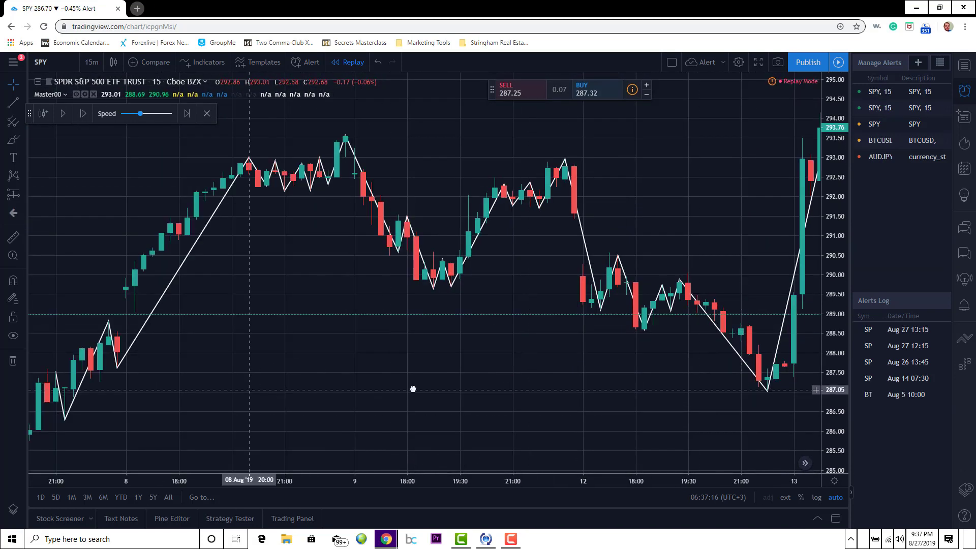
left_click_drag(249, 392, 518, 394)
left_click_drag(342, 348, 489, 344)
left_click_drag(373, 375, 457, 374)
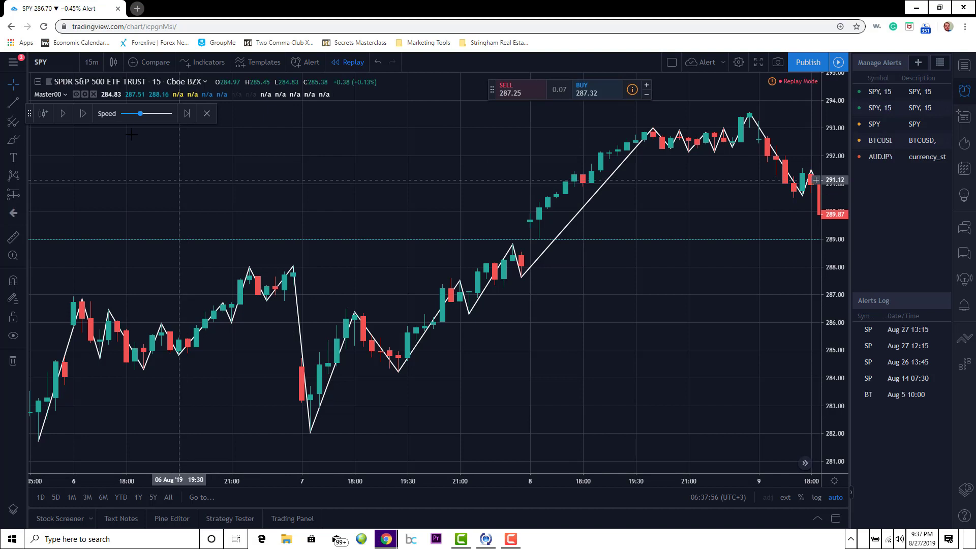
Enable Pine Lines in the Master00 indicator's style settings and apply the change.
left_click(86, 95)
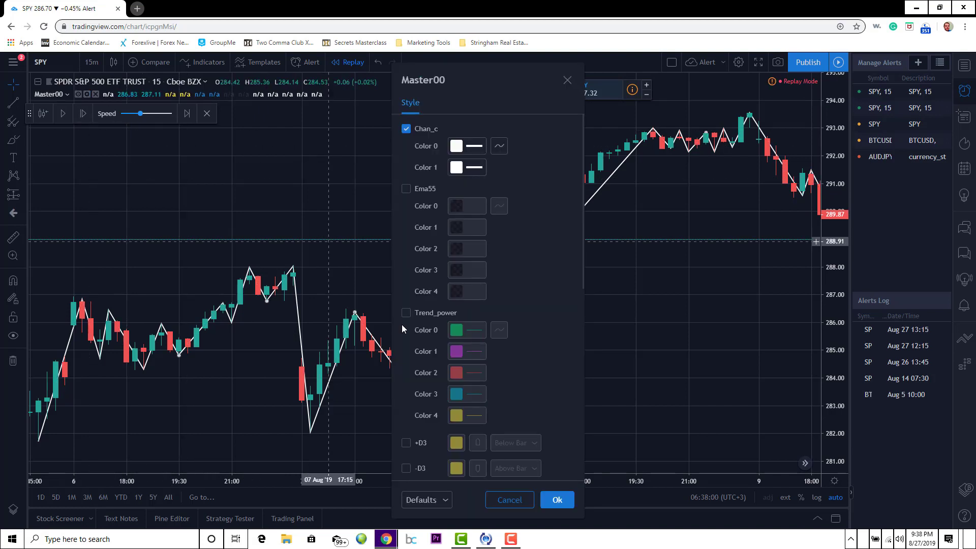
scroll(403, 328, "down", 10)
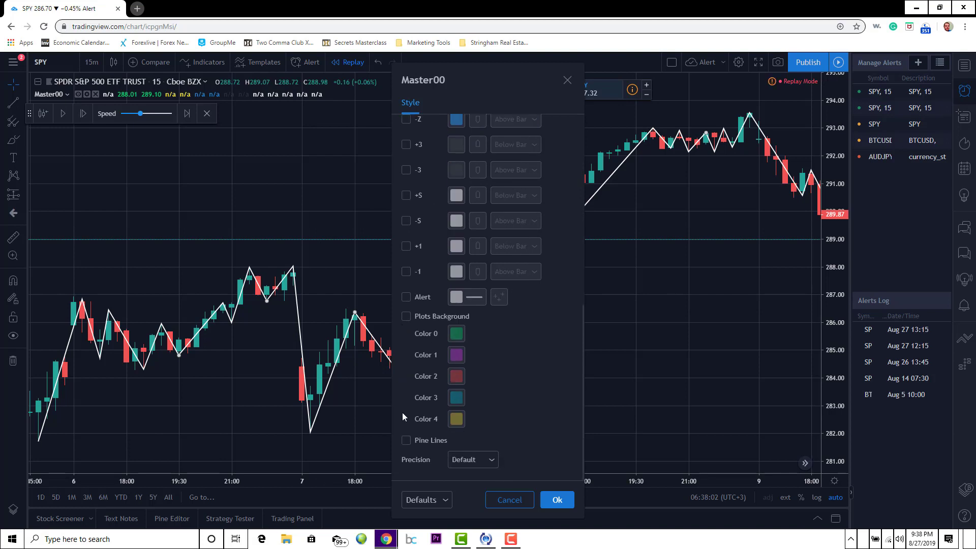
left_click(406, 440)
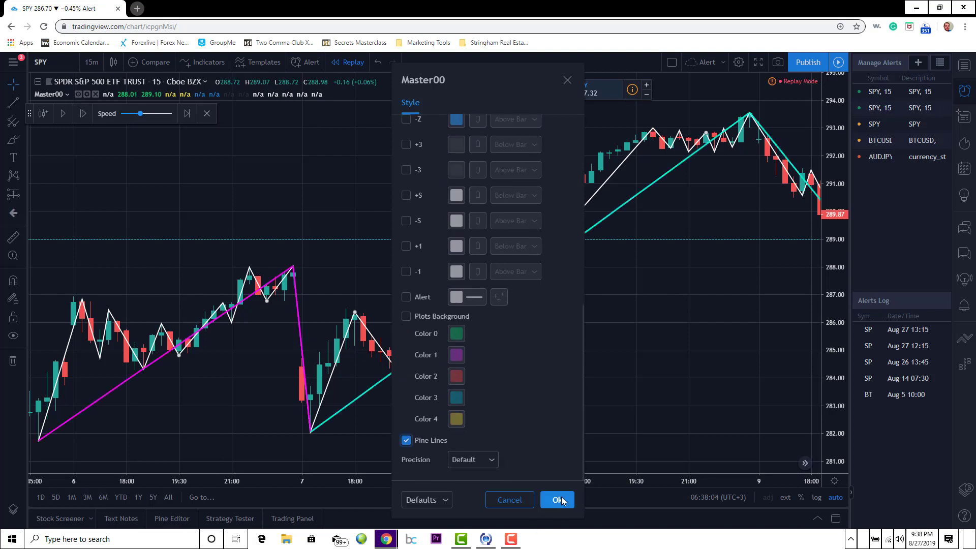
left_click(559, 500)
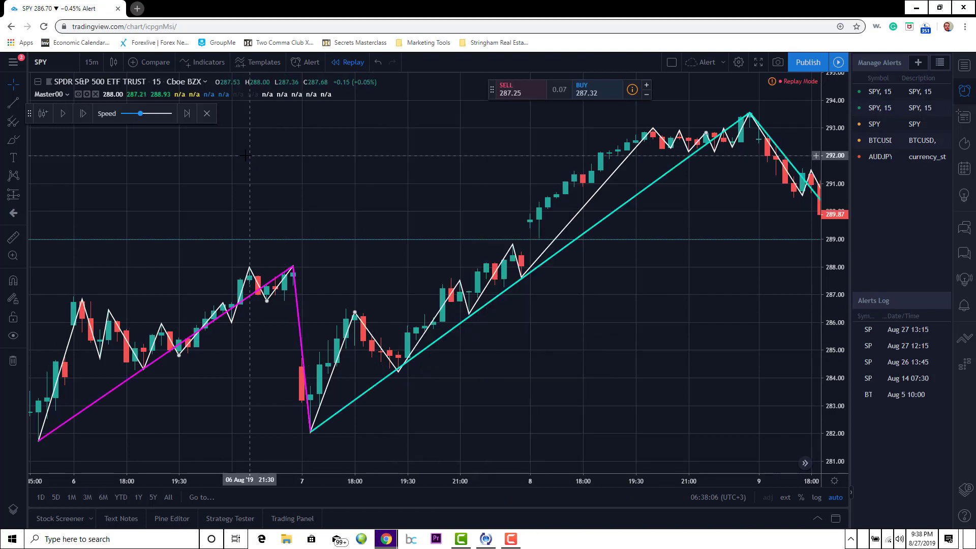
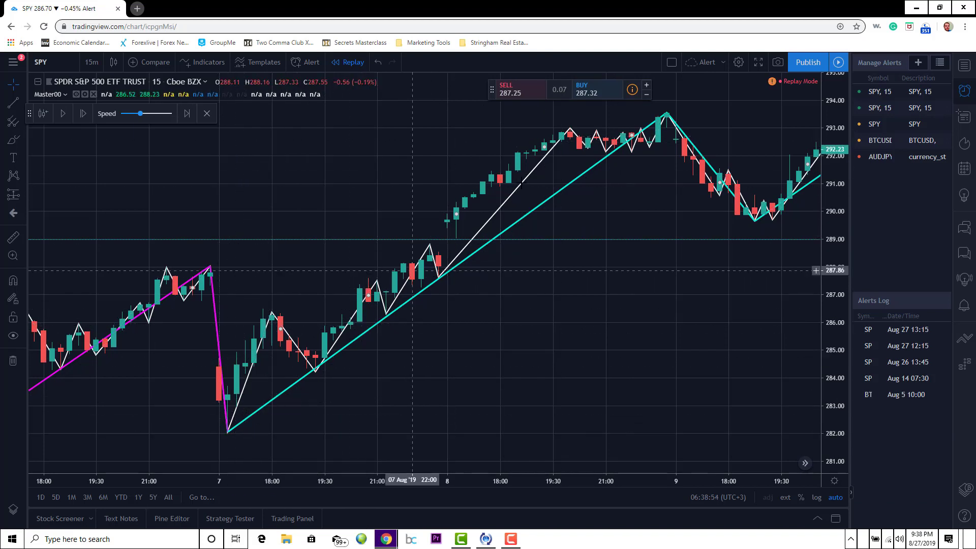
Replay the 15-minute SPY chart from about 18:00 on 7 Aug, pausing playback to study the plotted trend channels.
left_click_drag(376, 262, 684, 260)
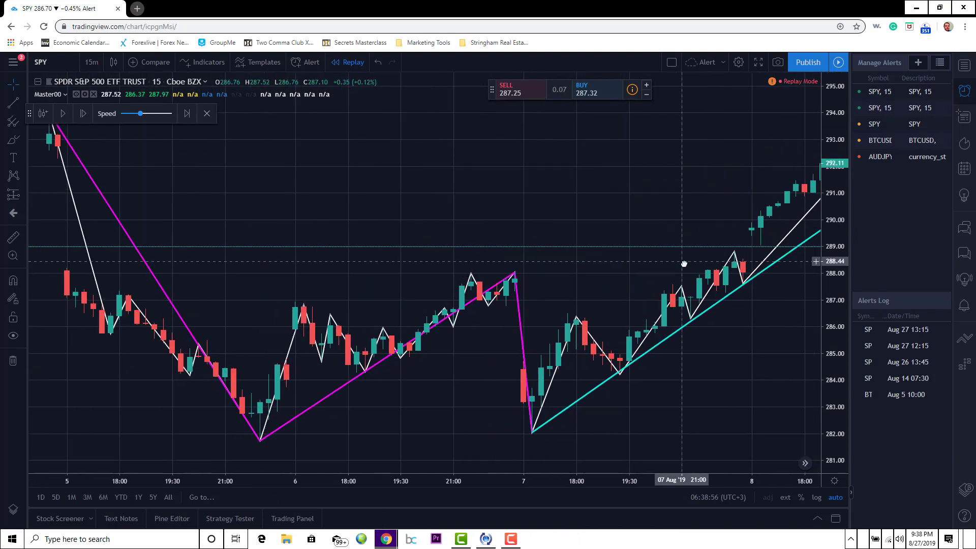
left_click(42, 118)
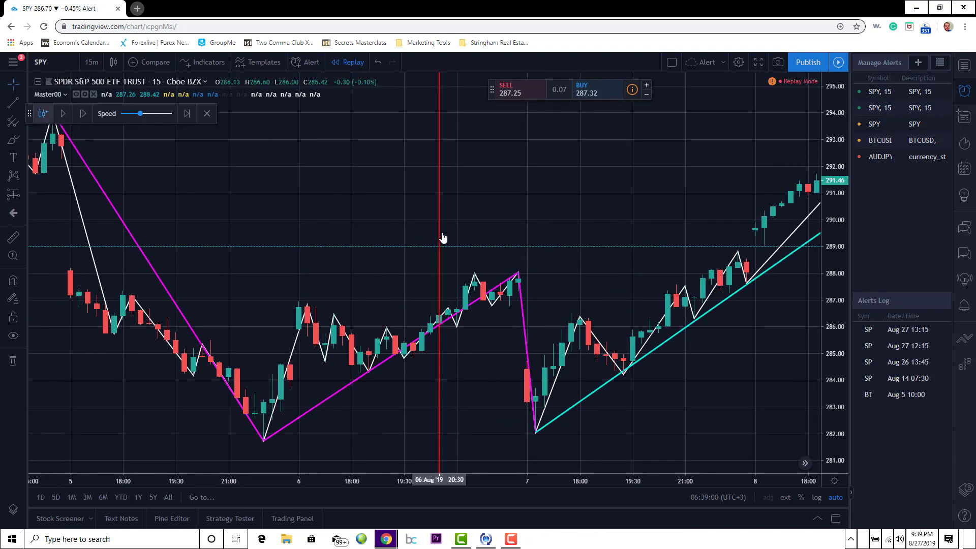
left_click(579, 274)
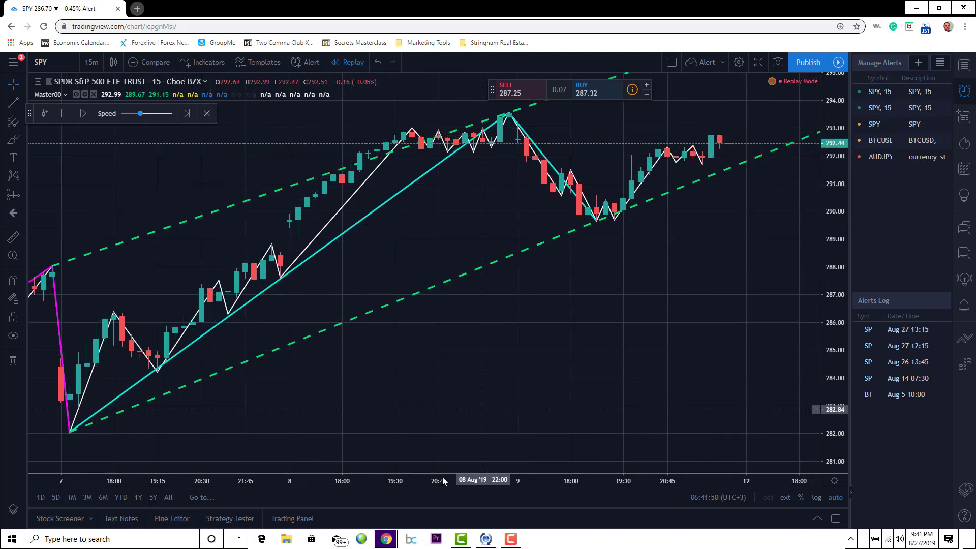
left_click(68, 114)
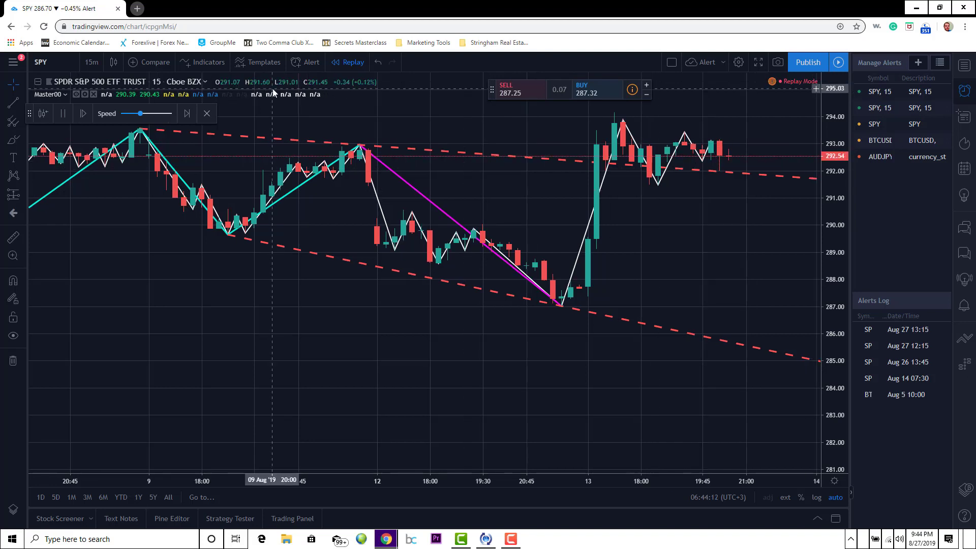
left_click(63, 118)
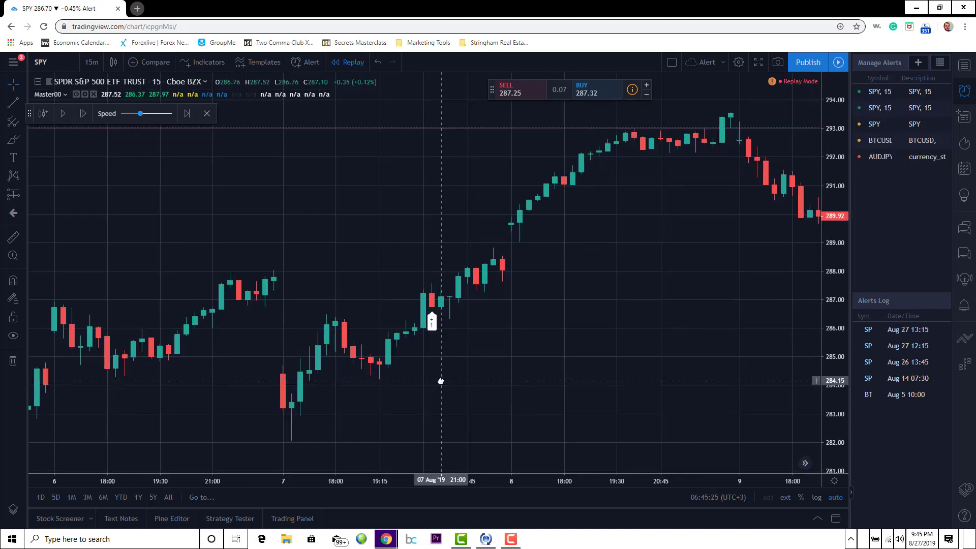
Examine the +1 label on 7 Aug and the -1 label on 12 Aug against the price moves that follow them.
left_click_drag(441, 381, 513, 392)
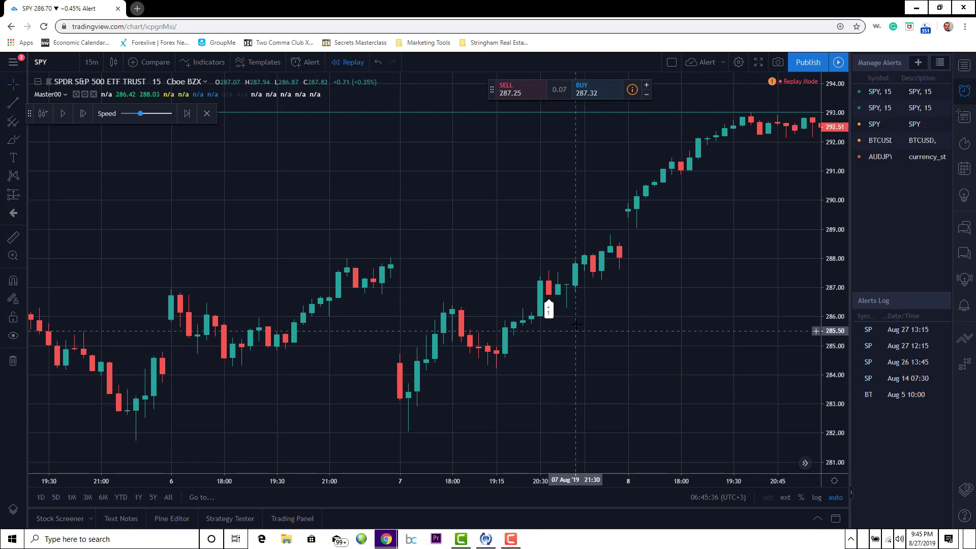
left_click_drag(576, 325, 533, 376)
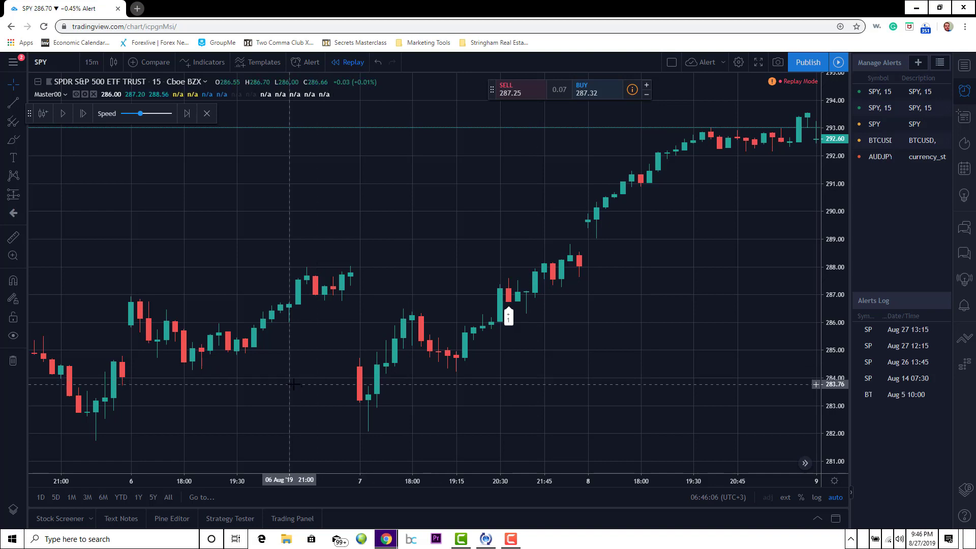
left_click_drag(290, 386, 511, 383)
left_click_drag(569, 392, 298, 395)
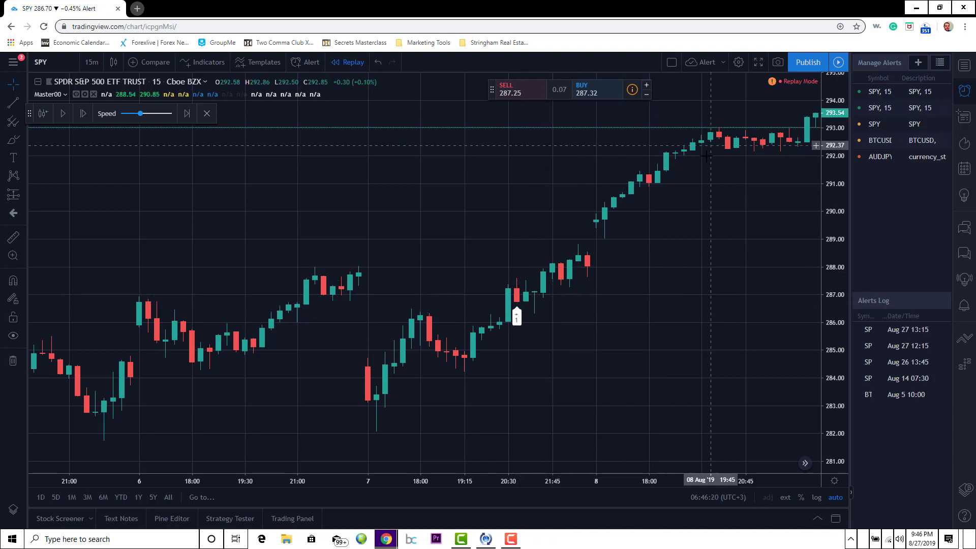
left_click_drag(653, 210, 383, 262)
left_click_drag(471, 262, 218, 266)
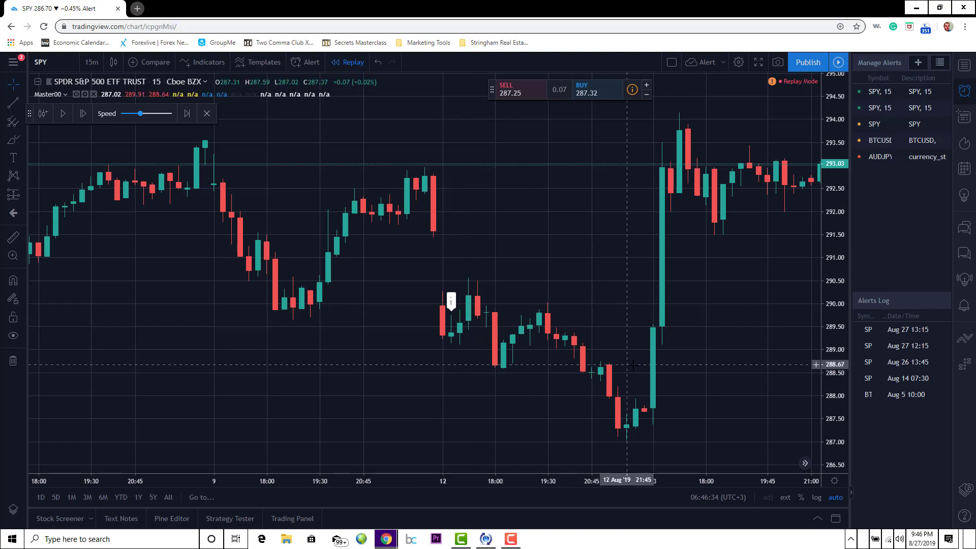
scroll(458, 348, "right", 5)
left_click_drag(506, 345, 636, 356)
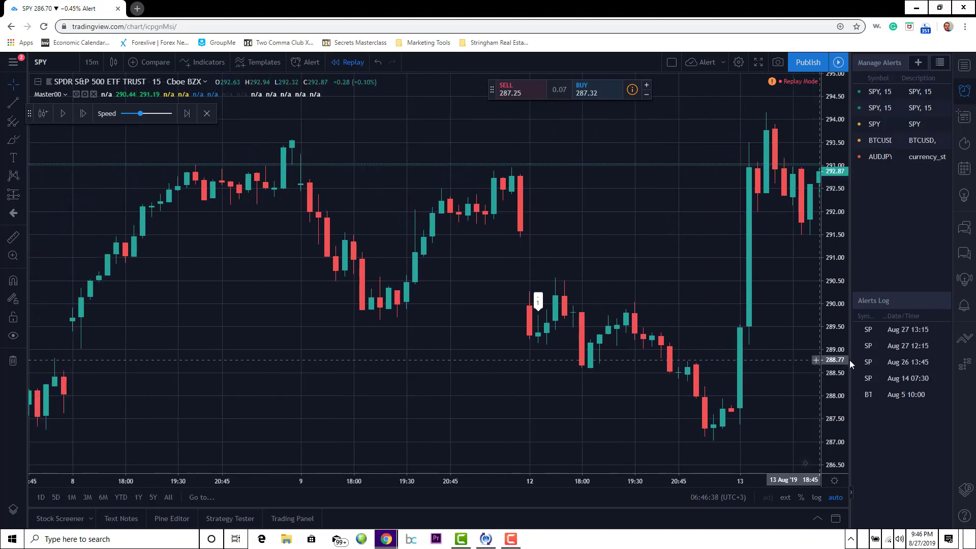
Go back through the chart history to the +1 label on 22 Jul and examine the price action into 25 Jul.
left_click_drag(298, 392, 741, 395)
left_click_drag(154, 358, 407, 358)
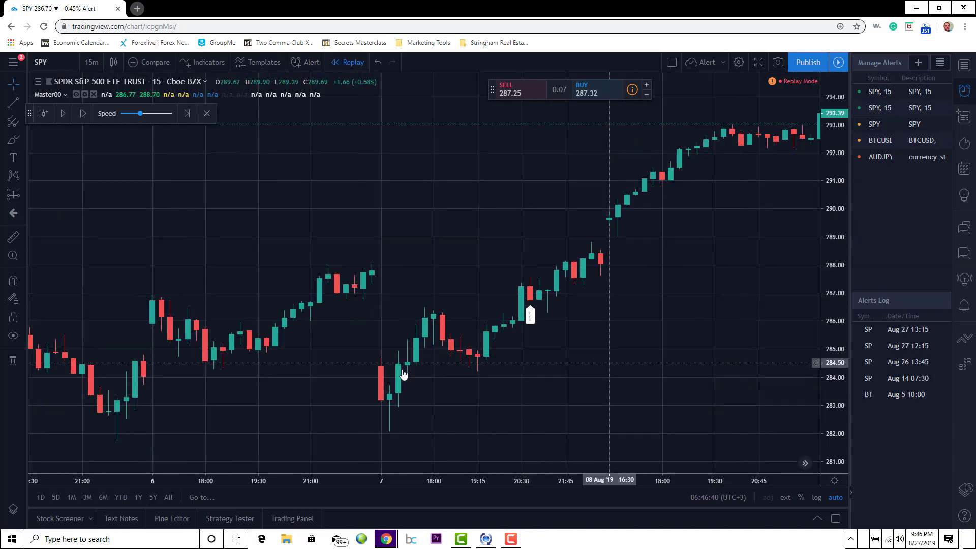
left_click_drag(252, 333, 485, 380)
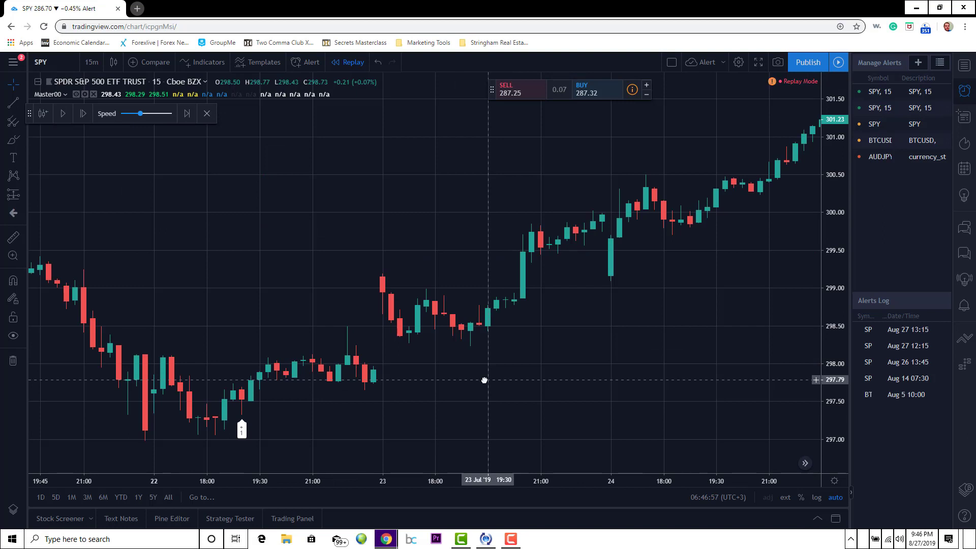
left_click_drag(365, 391, 473, 356)
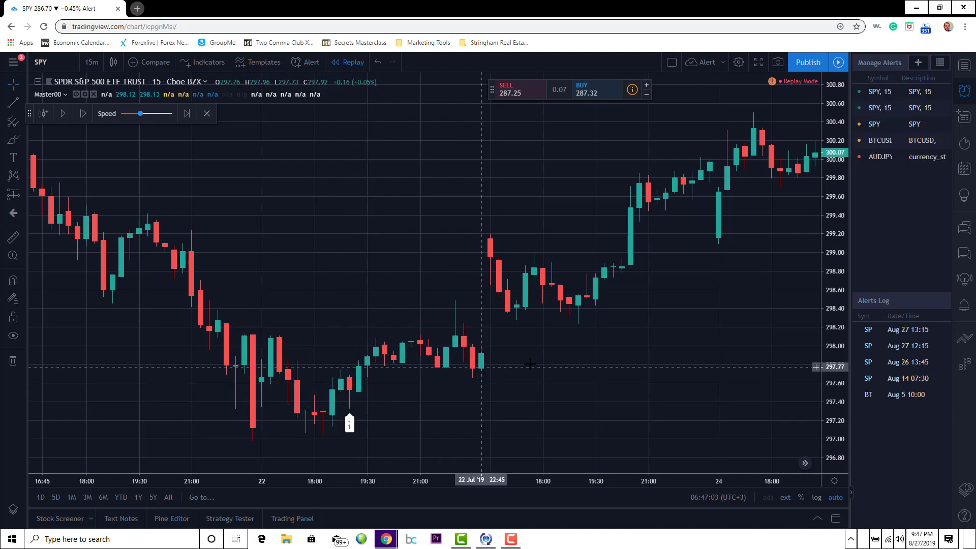
left_click_drag(530, 364, 330, 376)
left_click_drag(585, 297, 486, 316)
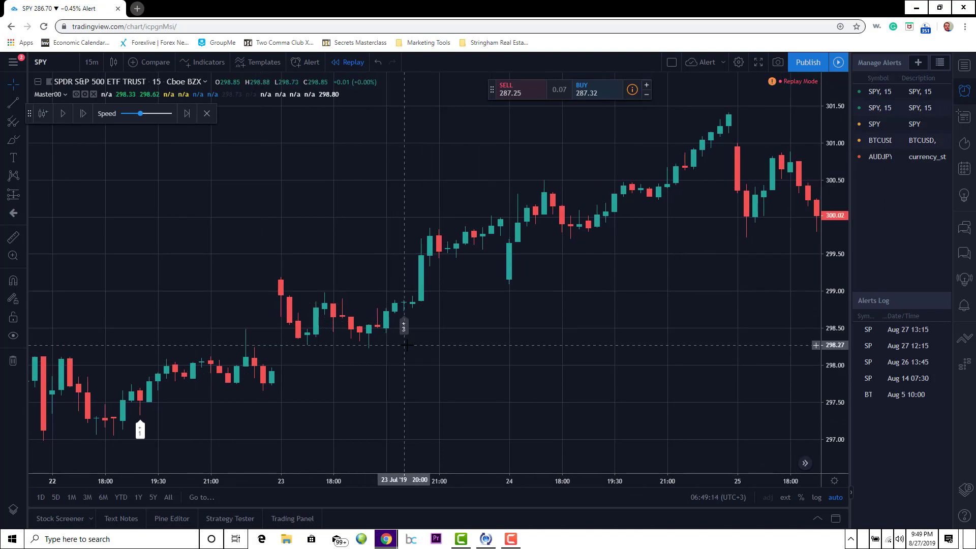
Follow the price action from the +3 label on 23 Jul to the -3 labels on 30 and 31 Jul.
left_click_drag(483, 347, 245, 370)
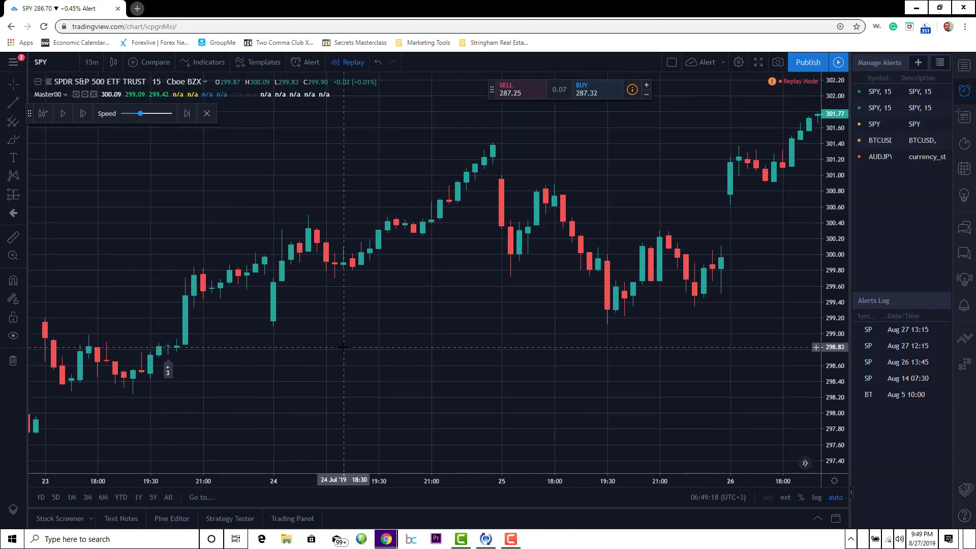
left_click_drag(330, 346, 76, 338)
left_click_drag(366, 268, 200, 255)
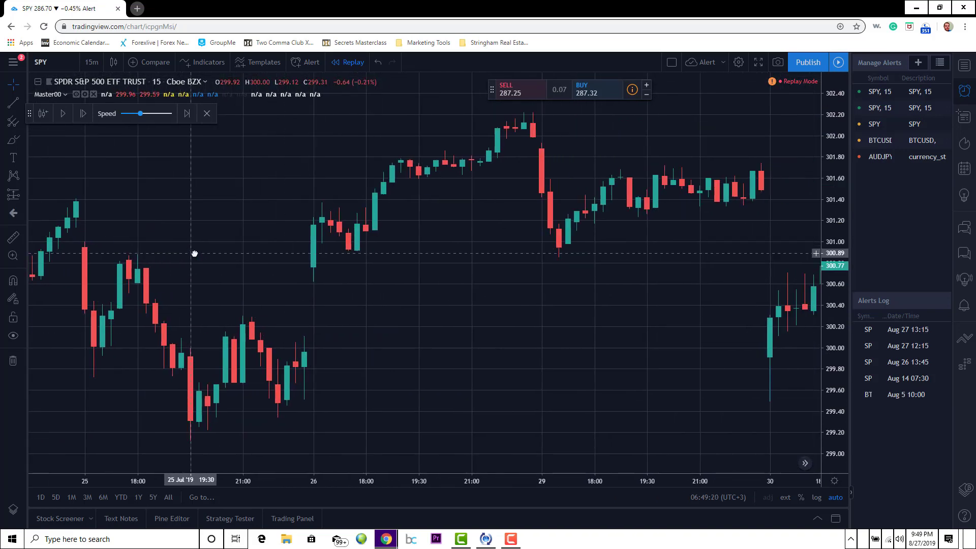
left_click_drag(438, 254, 80, 244)
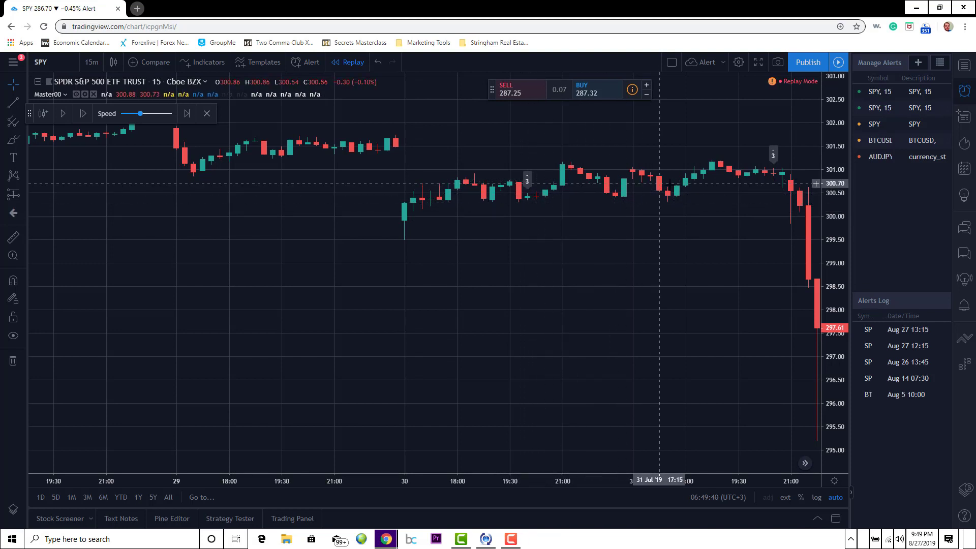
left_click_drag(702, 211, 554, 235)
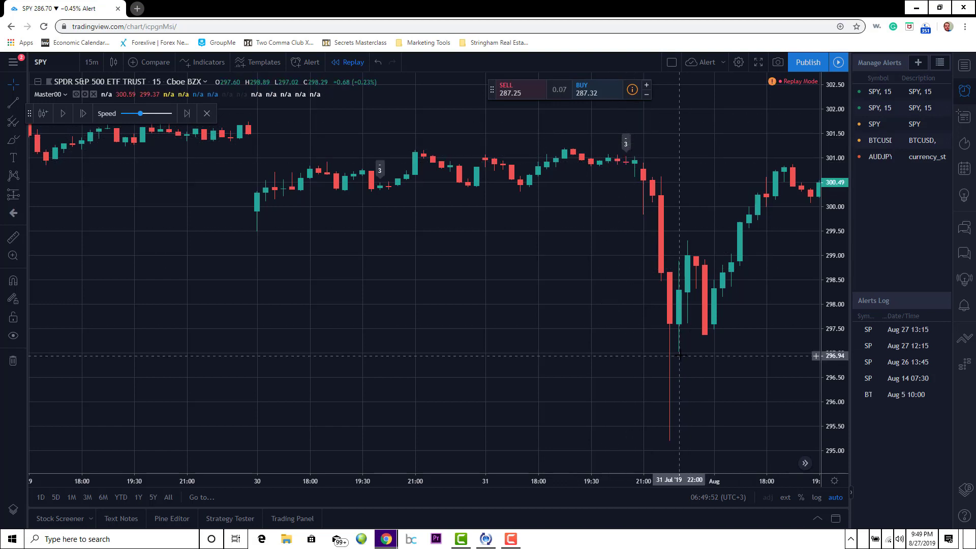
Examine the -3 labels on 1 and 2 Aug against the price moves that follow them through 7 Aug.
key("shift+Right")
key("shift+Right")
key("shift+Right")
key("shift+Right")
key("shift+Right")
key("shift+Right")
key("shift+Right")
key("shift+Right")
key("shift+Right")
key("shift+Right")
key("shift+Right")
key("shift+Right")
key("shift+Right")
key("shift+Right")
key("shift+Right")
key("shift+Right")
key("shift+Right")
key("shift+Right")
key("shift+Right")
key("shift+Right")
key("shift+Right")
key("shift+Right")
key("shift+Right")
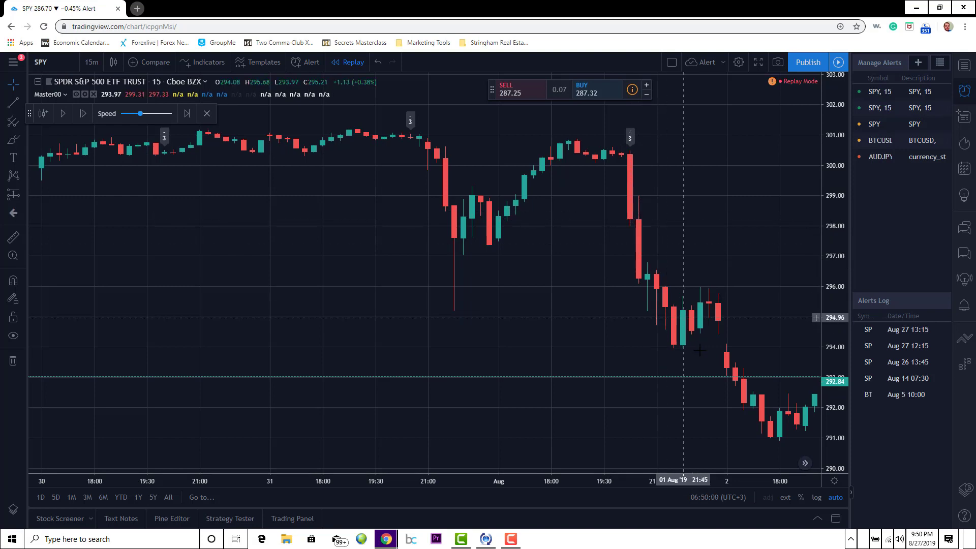
key("shift+Right")
key("shift+Right")
key("shift+Right")
key("shift+Right")
key("shift+Right")
key("shift+Right")
key("shift+Right")
key("shift+Right")
key("shift+Right")
key("shift+Right")
key("shift+Right")
key("shift+Right")
key("shift+Right")
key("shift+Right")
key("shift+Right")
key("shift+Right")
key("shift+Right")
key("shift+Right")
key("shift+Right")
key("shift+Right")
key("shift+Right")
key("shift+Right")
key("shift+Right")
key("shift+Right")
key("shift+Right")
key("shift+Right")
key("shift+Right")
key("shift+Right")
key("shift+Right")
key("shift+Right")
key("shift+Right")
key("shift+Right")
key("shift+Right")
key("shift+Right")
key("shift+Right")
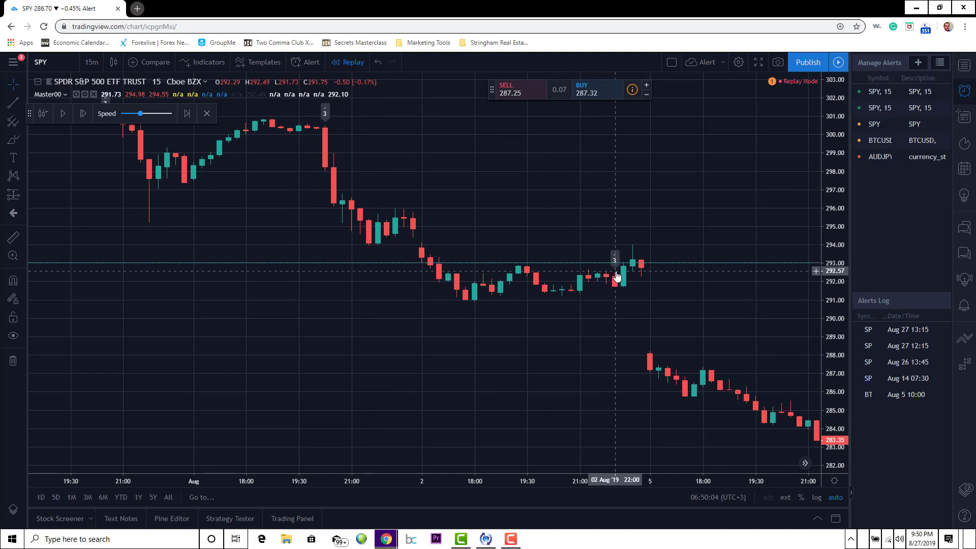
key("shift+Right")
key("shift+Right")
key("shift+Right")
key("shift+Right")
key("shift+Right")
key("shift+Right")
key("shift+Right")
key("shift+Right")
key("shift+Right")
key("shift+Right")
key("shift+Right")
key("shift+Right")
key("shift+Right")
key("shift+Right")
key("shift+Right")
key("shift+Right")
key("shift+Right")
key("shift+Right")
key("shift+Right")
key("shift+Right")
key("shift+Right")
key("shift+Right")
key("shift+Right")
key("shift+Right")
key("shift+Right")
key("shift+Right")
key("shift+Right")
key("shift+Right")
key("shift+Right")
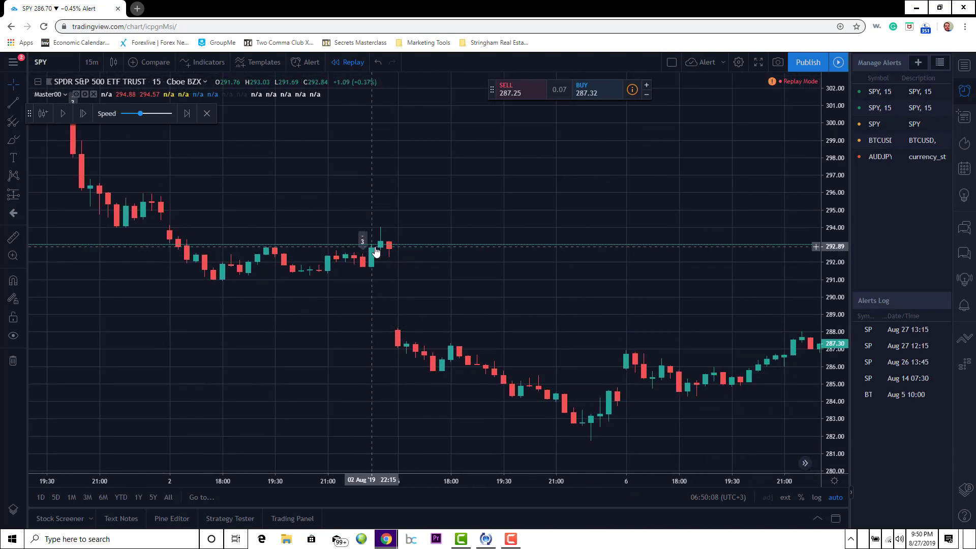
key("shift+Right")
key("shift+Right")
key("shift+Right")
key("shift+Right")
key("shift+Right")
key("shift+Right")
key("shift+Right")
key("shift+Right")
key("shift+Right")
key("shift+Right")
key("shift+Right")
key("shift+Right")
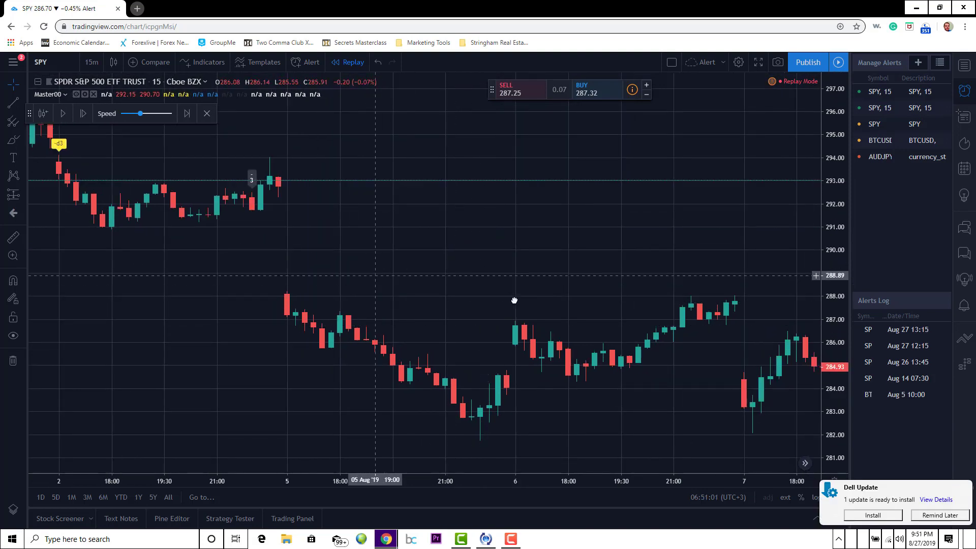
Go back through the yellow -d3 labels on 2 Aug and 31 Jul and compare them with the surrounding price action.
left_click_drag(394, 315, 596, 318)
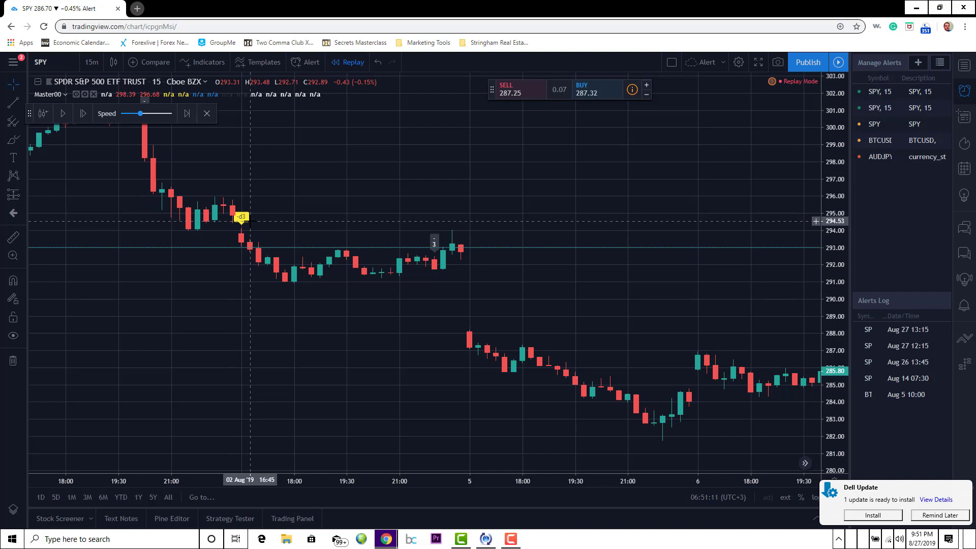
left_click_drag(226, 285, 459, 380)
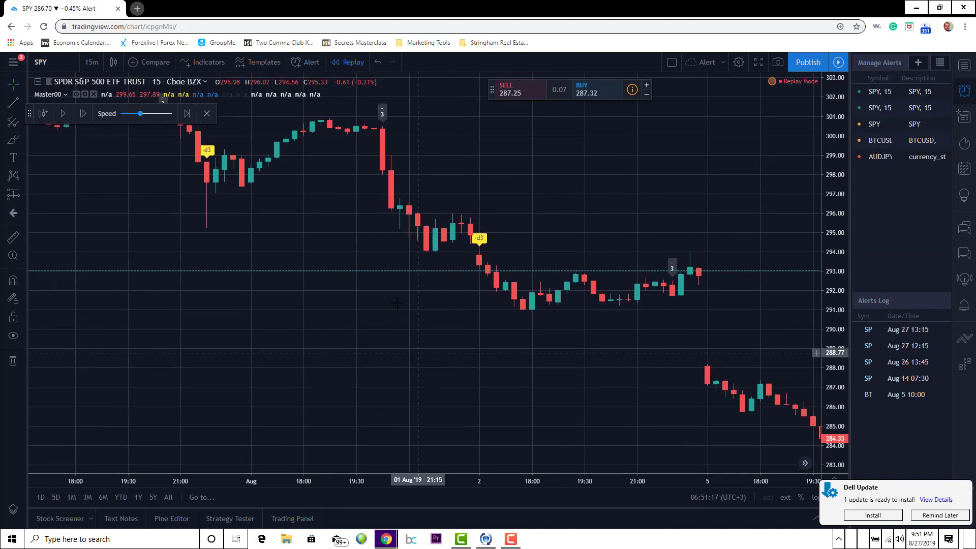
left_click_drag(408, 288, 421, 297)
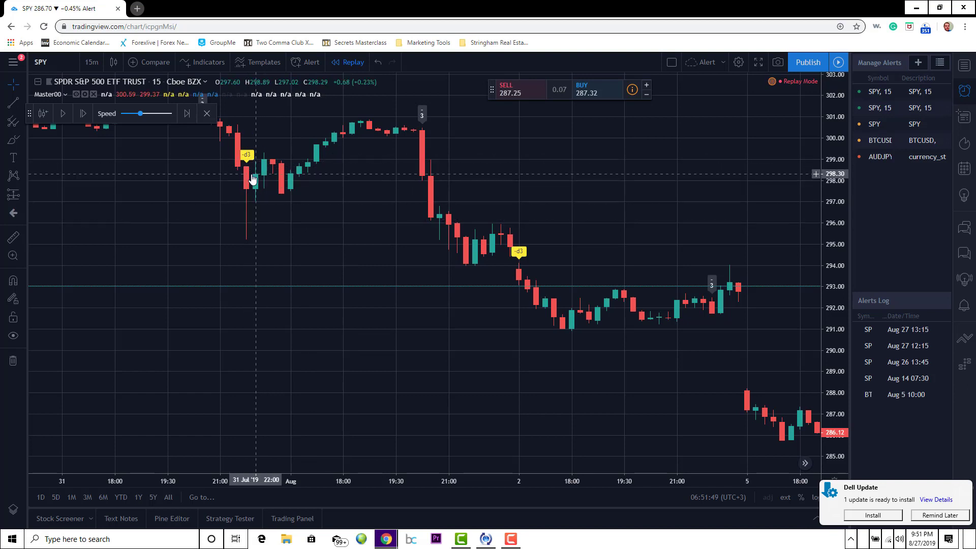
left_click_drag(253, 178, 359, 190)
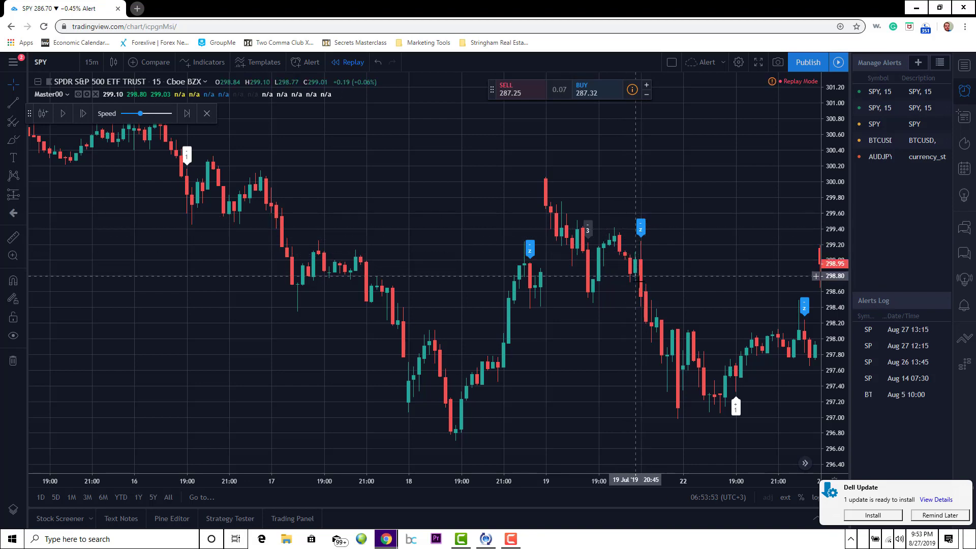
Examine the blue -z labels between 18 and 23 Jul and the price action around them.
left_click_drag(704, 350, 563, 350)
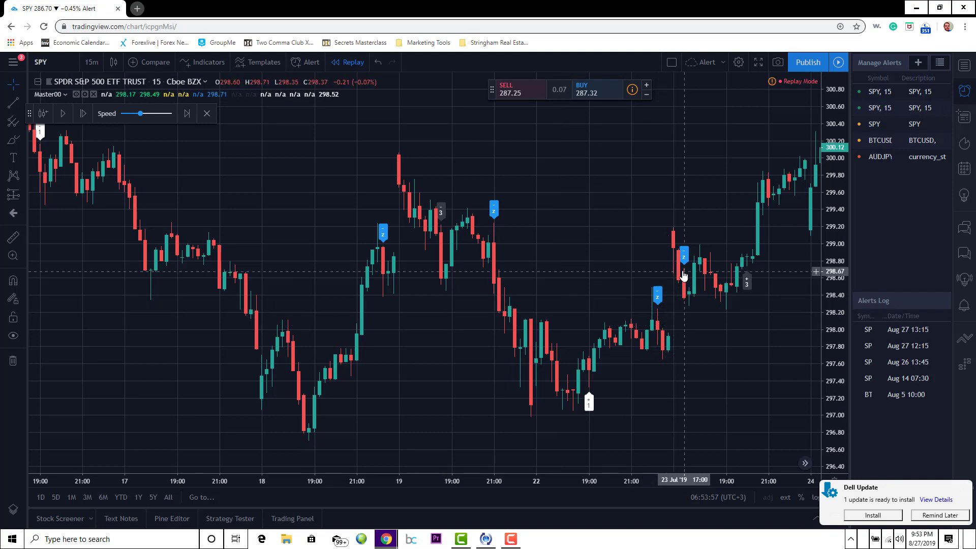
left_click_drag(732, 304, 554, 325)
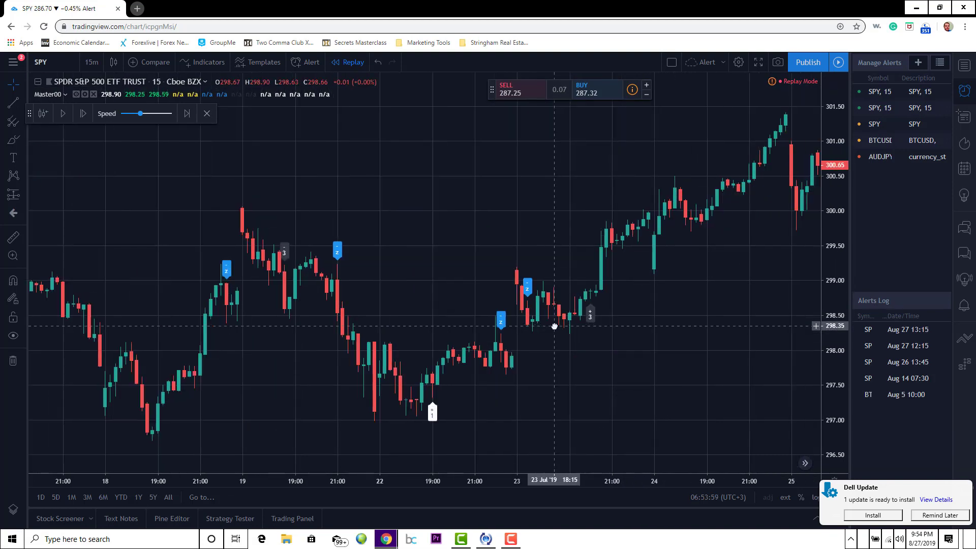
left_click_drag(738, 303, 346, 277)
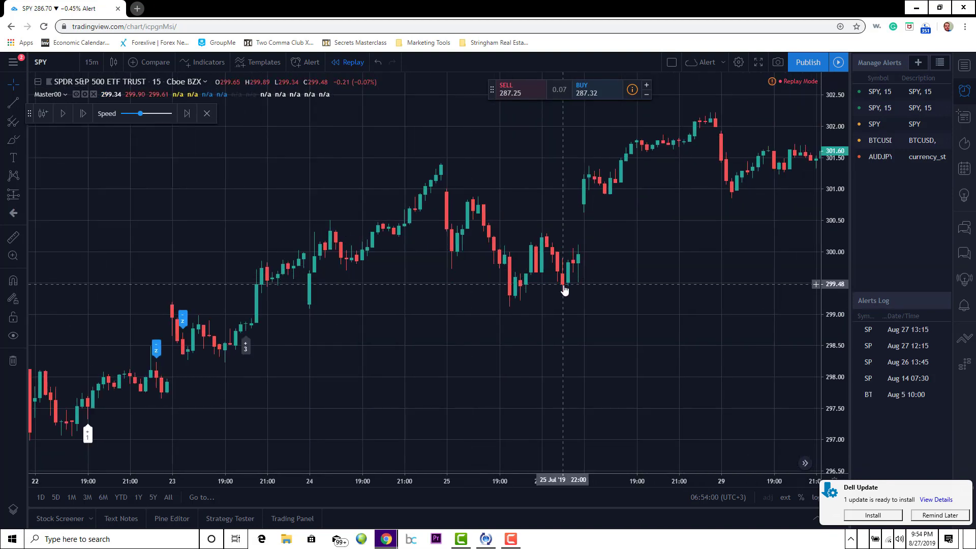
Review the -3 and -d3 labels between 30 Jul and 2 Aug with the z labels displayed.
left_click_drag(565, 291, 304, 315)
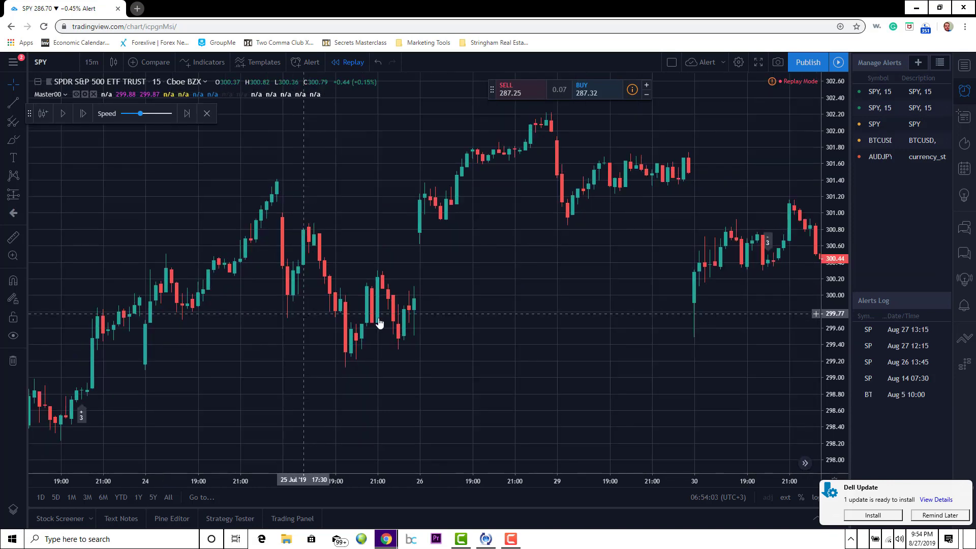
left_click_drag(401, 277, 140, 283)
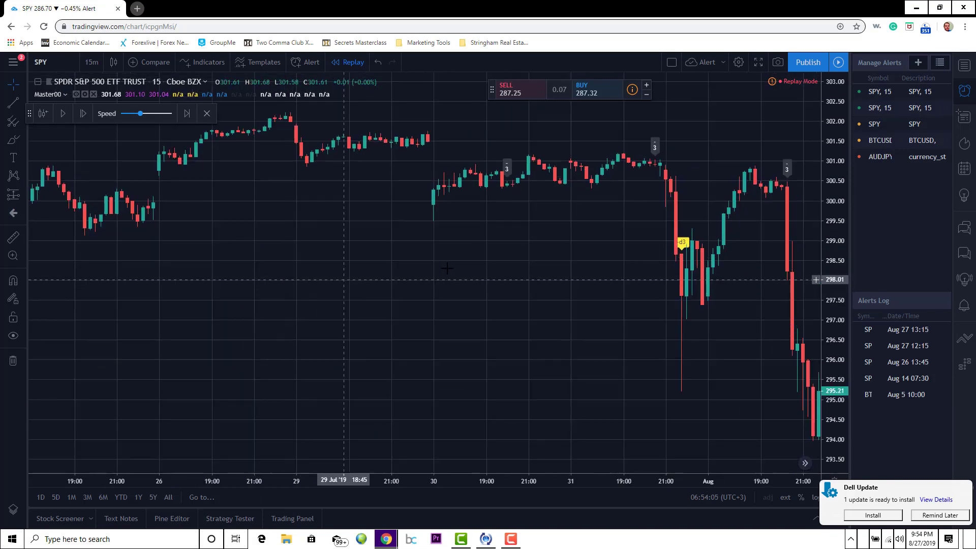
left_click_drag(435, 271, 239, 272)
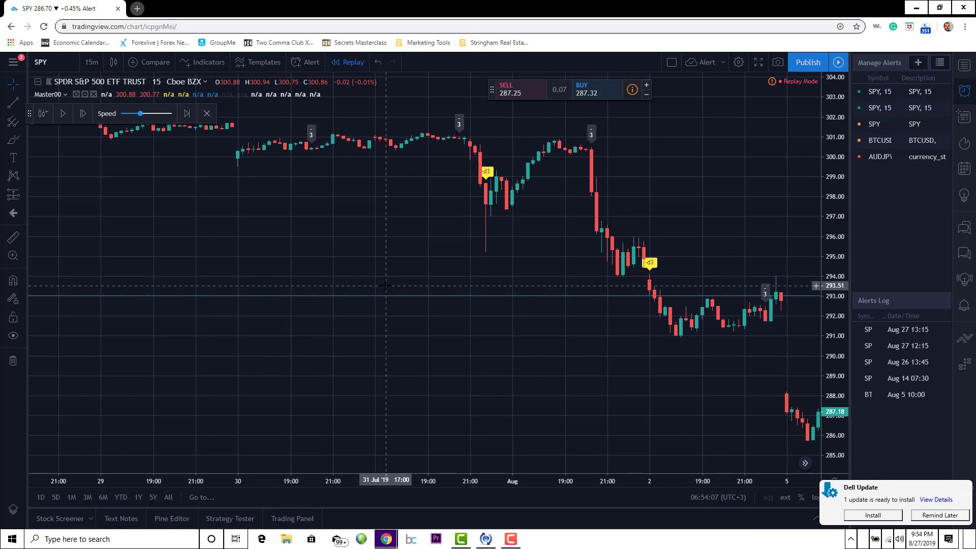
left_click_drag(386, 286, 209, 288)
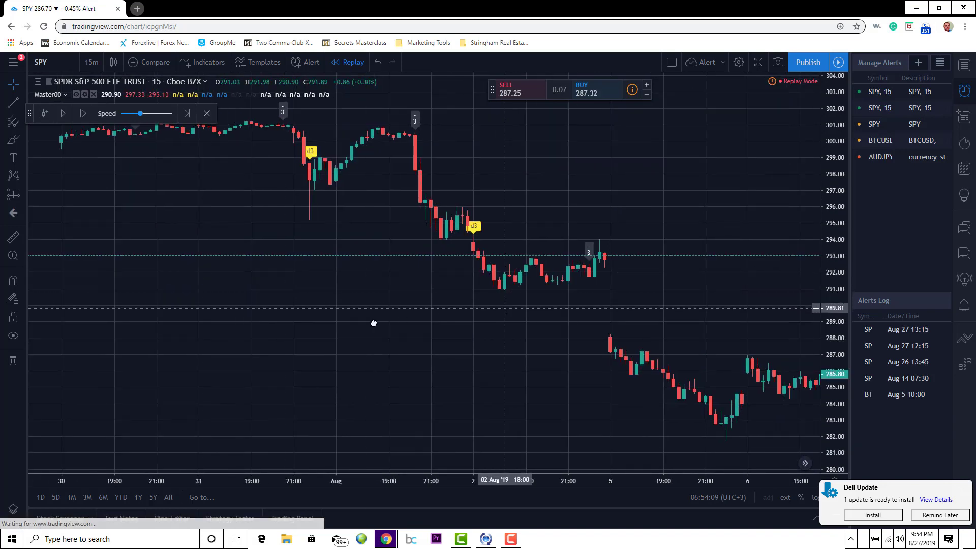
left_click_drag(373, 323, 303, 322)
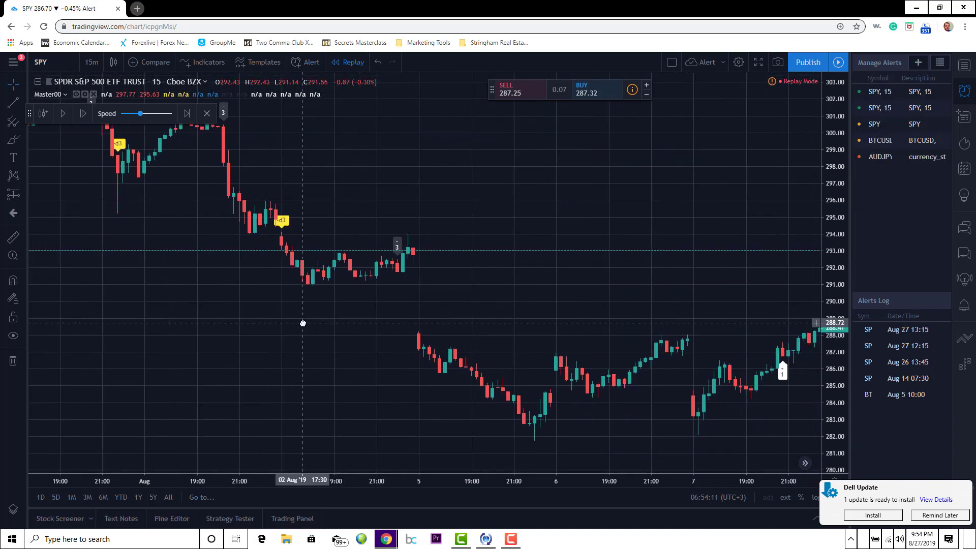
Examine the +1 label on 7 Aug, the +z labels on 9 Aug and the -1 and -d3 labels on 12 Aug.
left_click_drag(387, 279, 268, 307)
left_click_drag(411, 305, 266, 307)
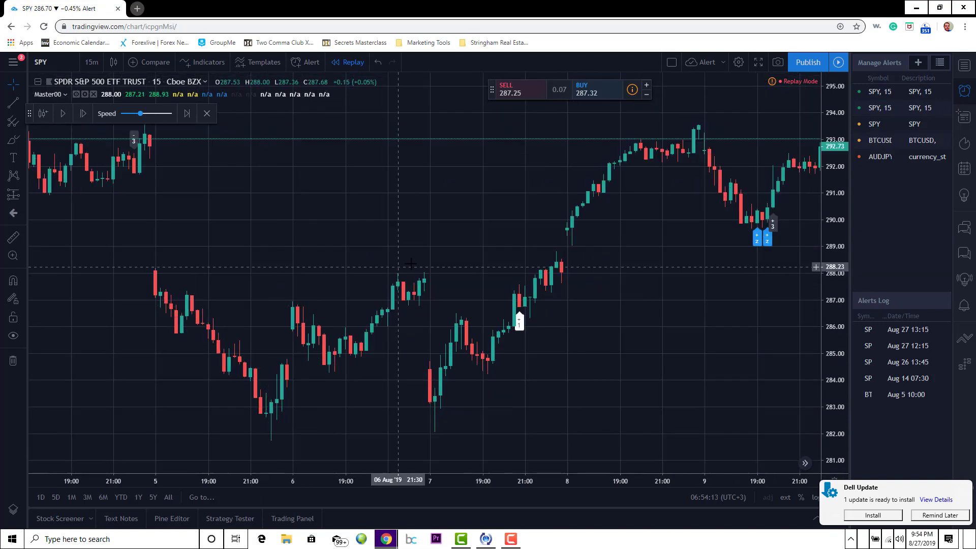
left_click_drag(482, 264, 297, 274)
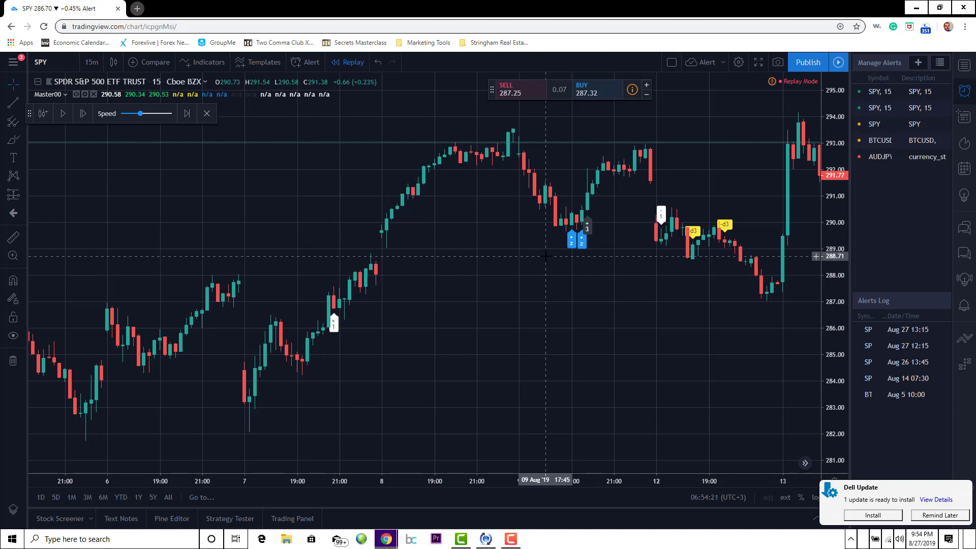
left_click_drag(546, 257, 456, 317)
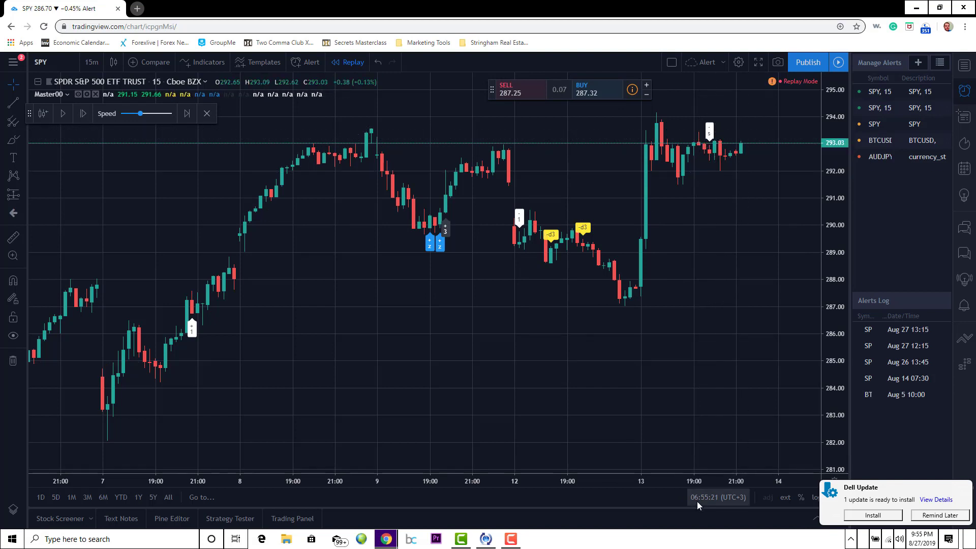
Start the bar replay from the last displayed bar on 13 Aug and increase its playback speed.
left_click_drag(711, 482, 520, 501)
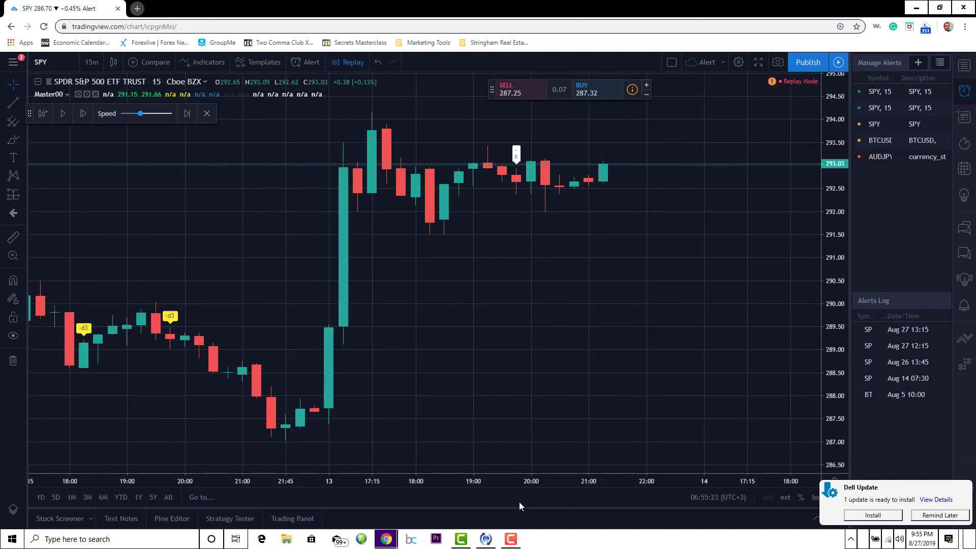
left_click(65, 114)
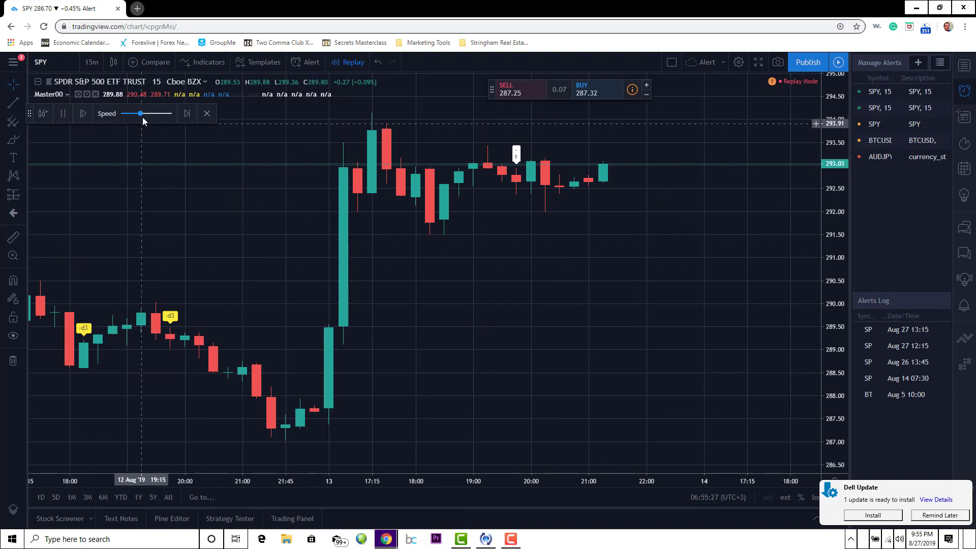
mouse_move(142, 116)
left_click_drag(142, 116, 154, 114)
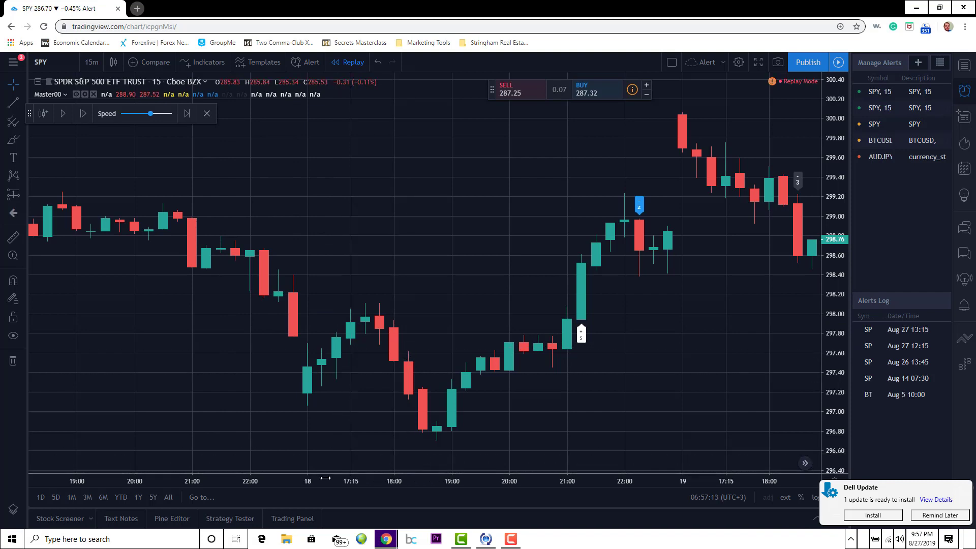
Examine the white label on the 18 Jul rally, then trace the chart back to the +3 label on 12 Jul.
left_click_drag(326, 478, 508, 480)
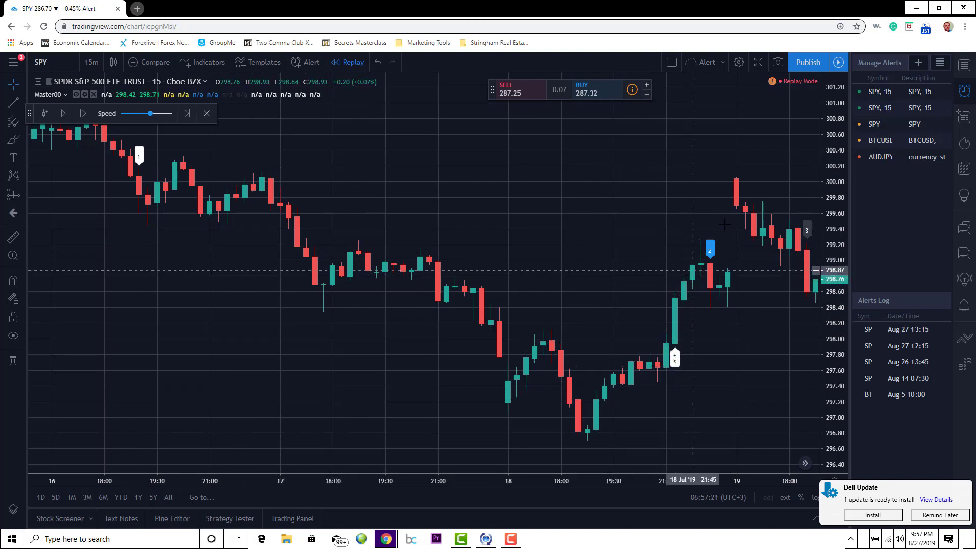
left_click_drag(680, 254, 570, 273)
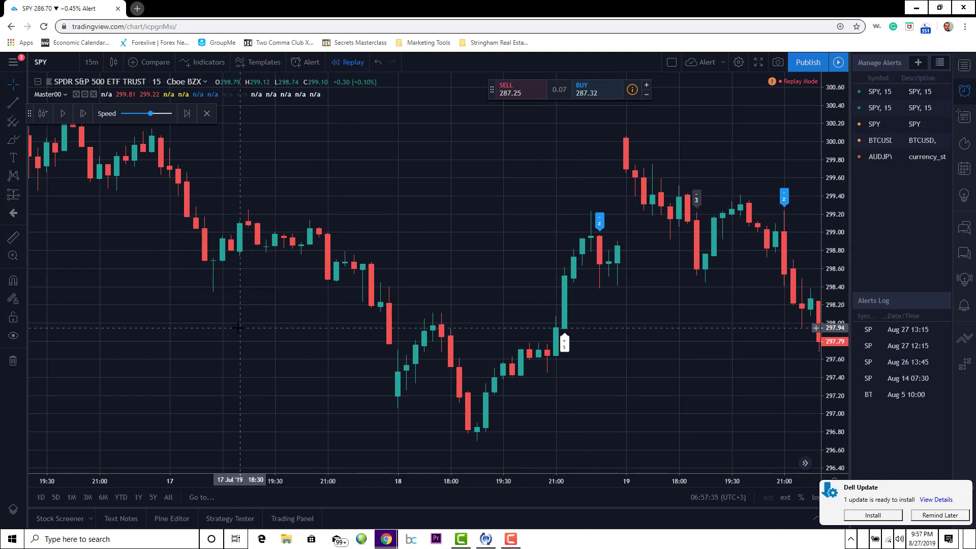
left_click_drag(324, 324, 637, 344)
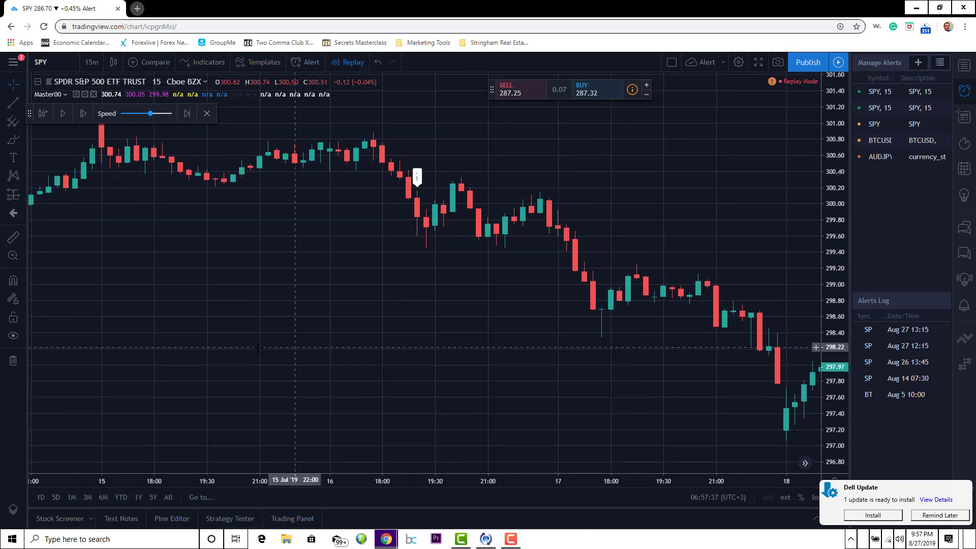
left_click_drag(385, 325, 645, 328)
left_click_drag(527, 352, 783, 346)
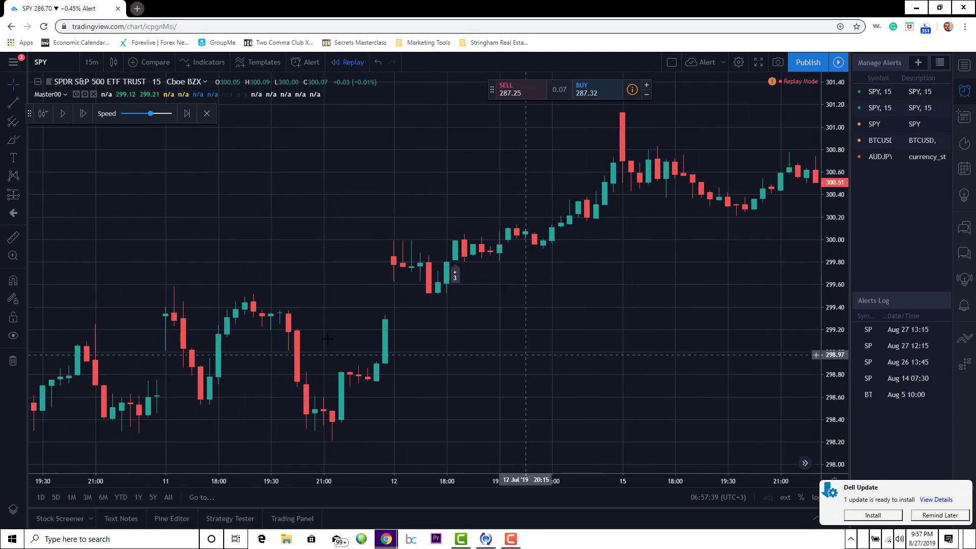
Go back through the signal labels from 10 Jul to the +d3 labels around 28 Jun and study the price action.
left_click_drag(335, 337, 571, 310)
left_click_drag(327, 337, 659, 337)
left_click_drag(575, 290, 632, 290)
left_click_drag(432, 285, 633, 285)
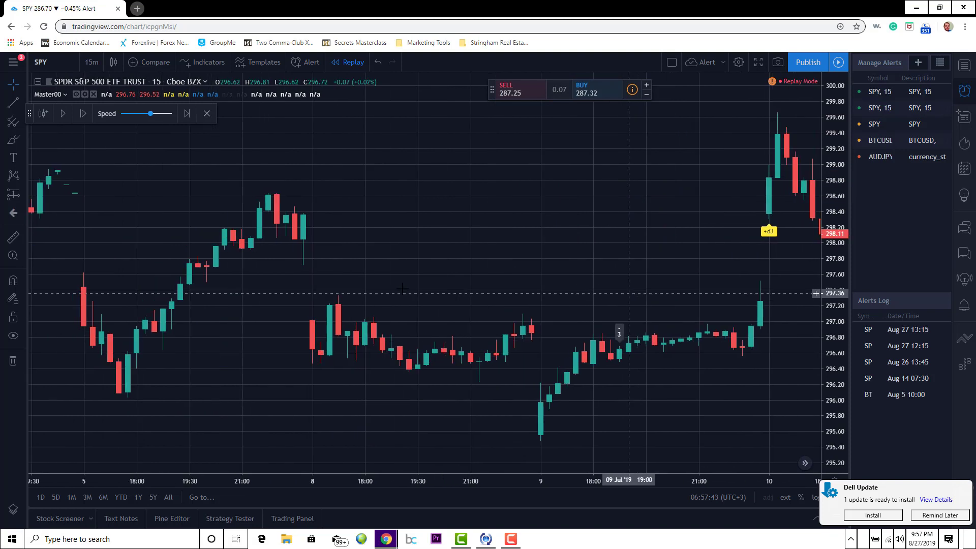
left_click_drag(499, 277, 675, 278)
left_click_drag(376, 316, 549, 316)
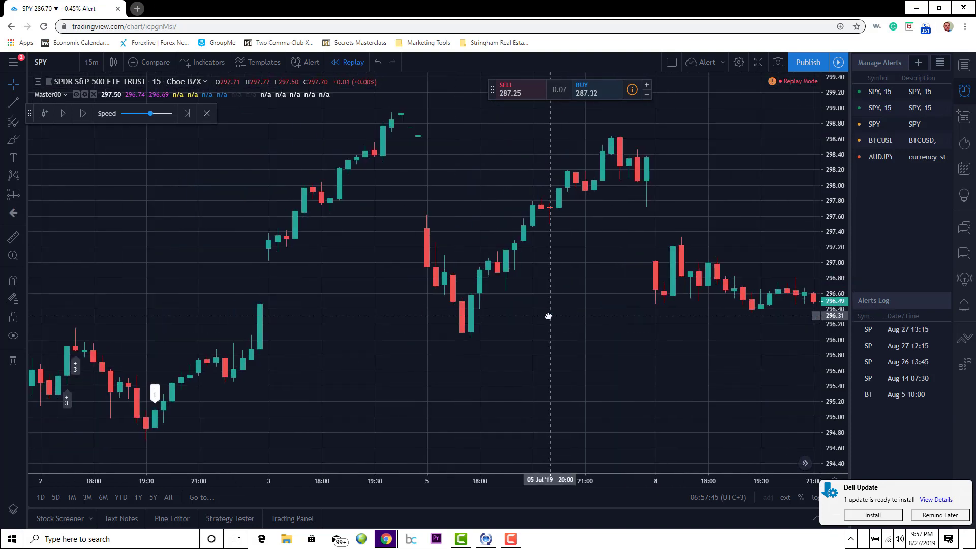
left_click_drag(305, 326, 458, 290)
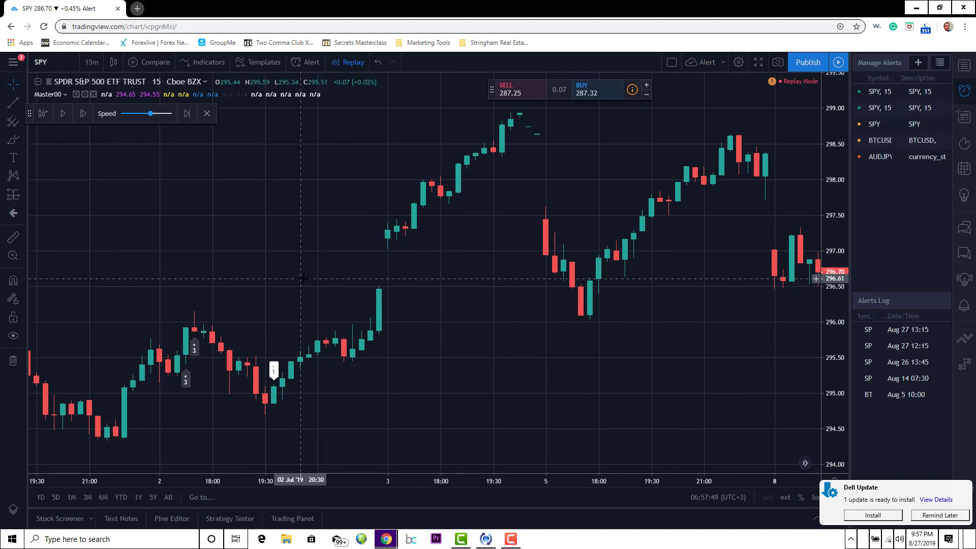
left_click_drag(479, 299, 619, 303)
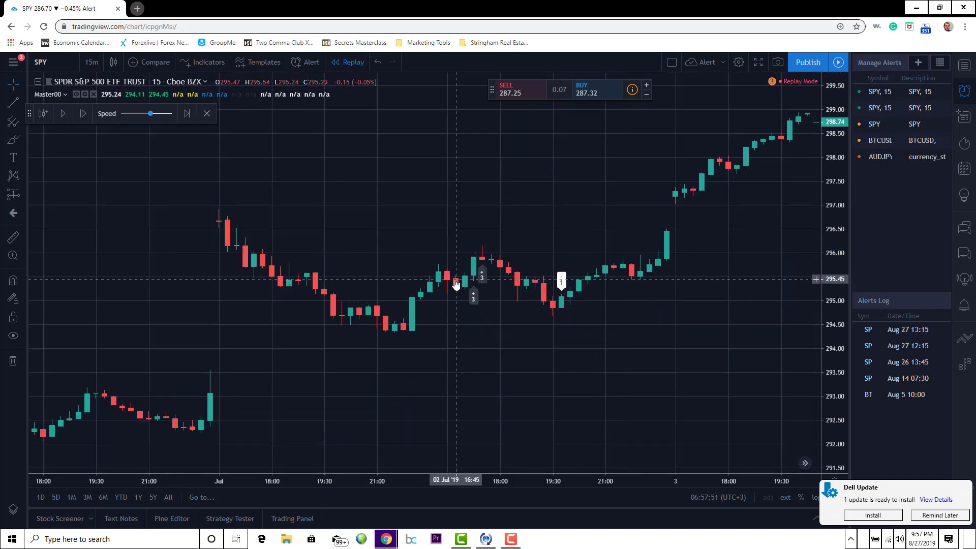
left_click_drag(395, 264, 614, 257)
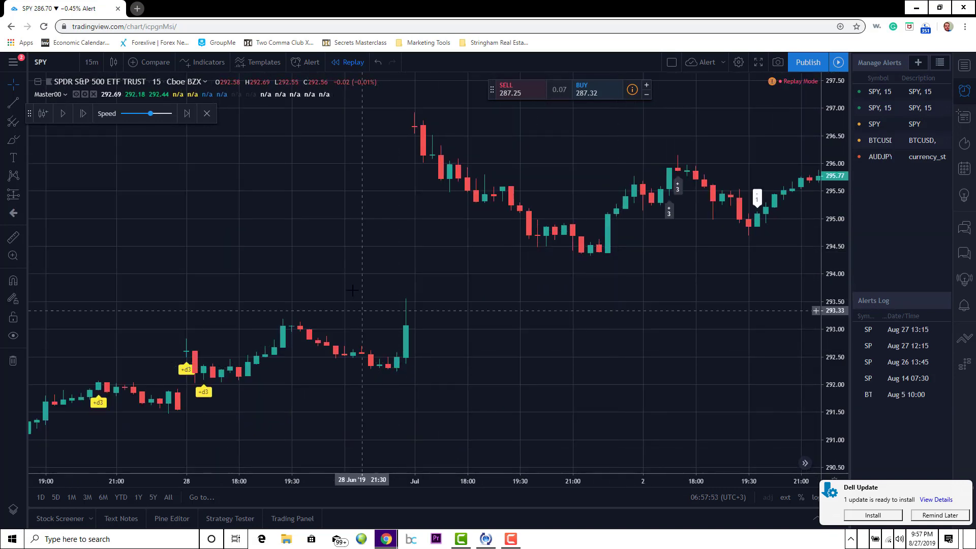
Restart the bar replay from the 14 Jun bar shortly before 18:00, play it forward and reduce its playback speed.
scroll(630, 235, "left", 5)
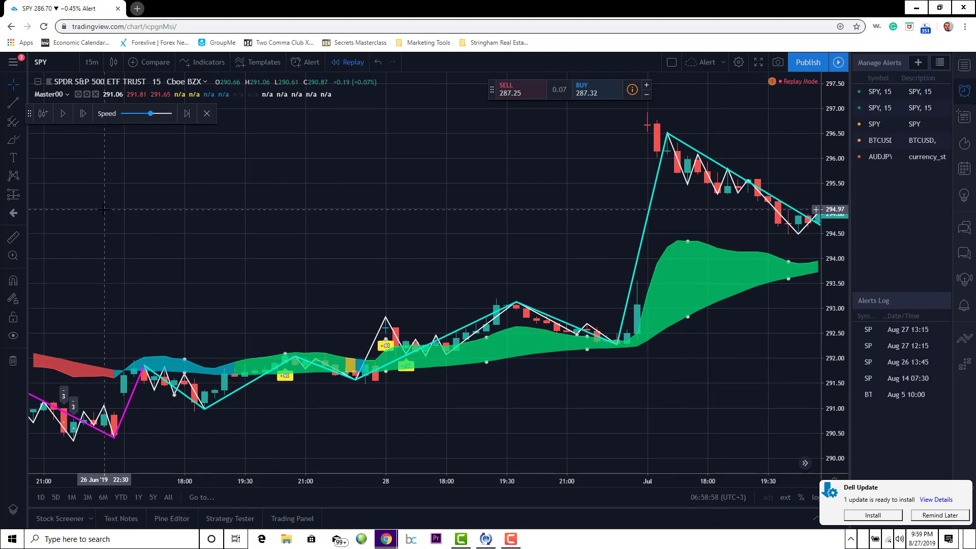
scroll(422, 231, "left", 10)
scroll(466, 222, "left", 15)
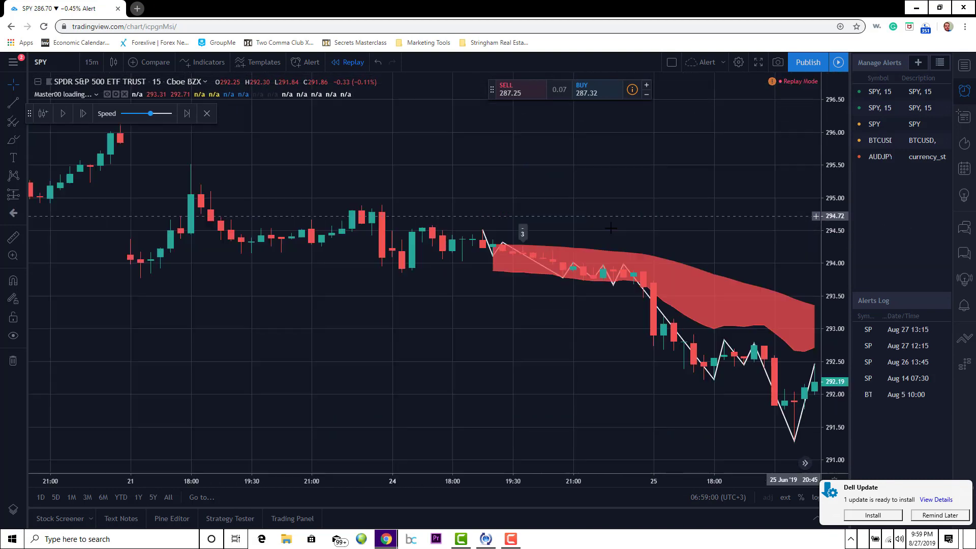
scroll(811, 308, "left", 10)
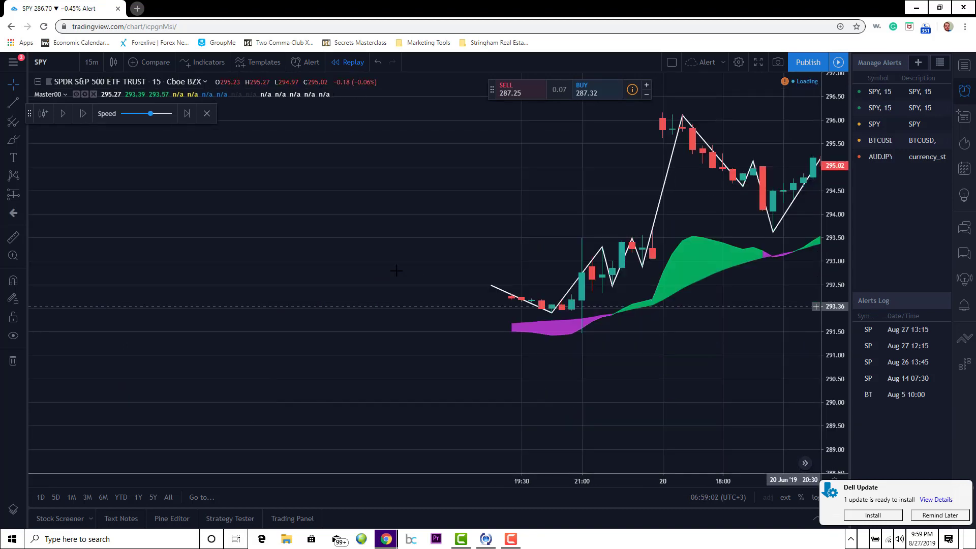
scroll(280, 240, "left", 10)
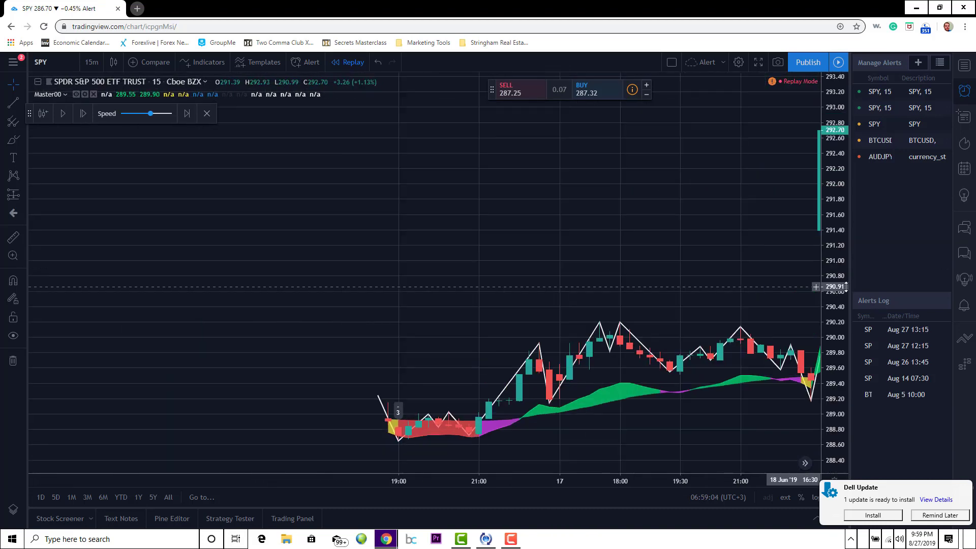
scroll(800, 268, "up", 3)
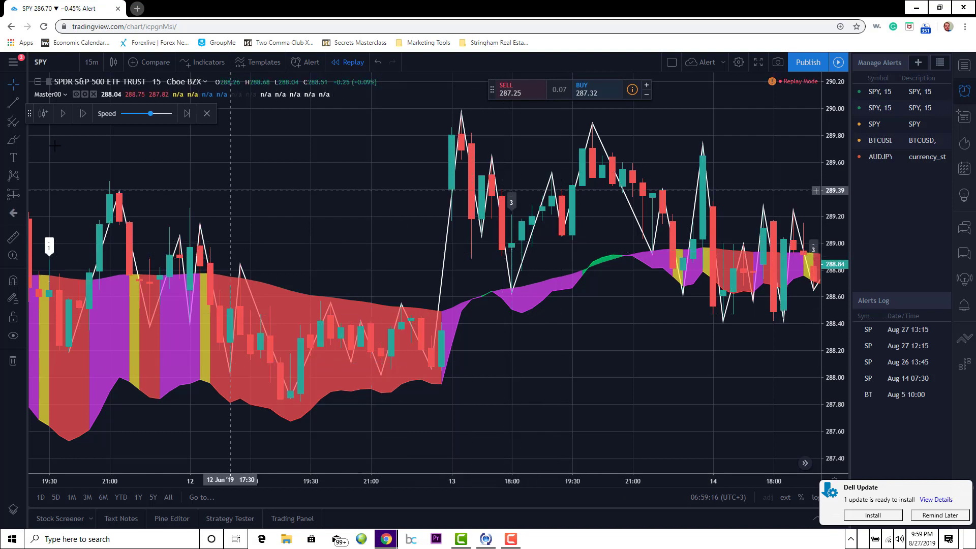
left_click(63, 114)
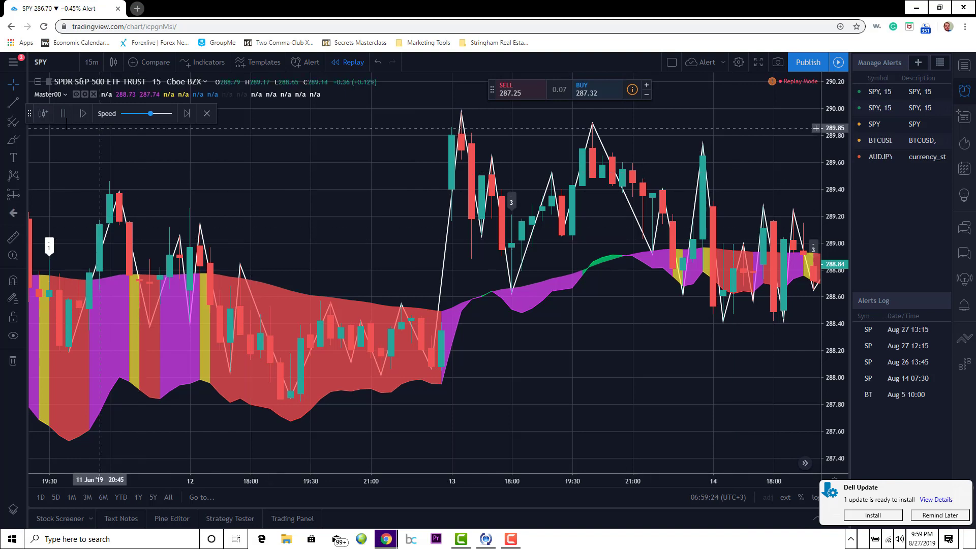
left_click(43, 114)
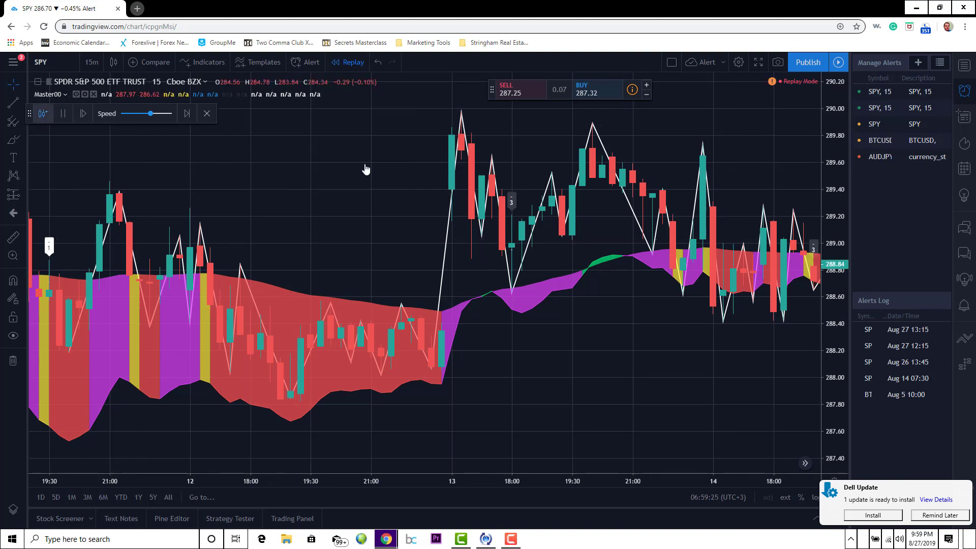
left_click(747, 203)
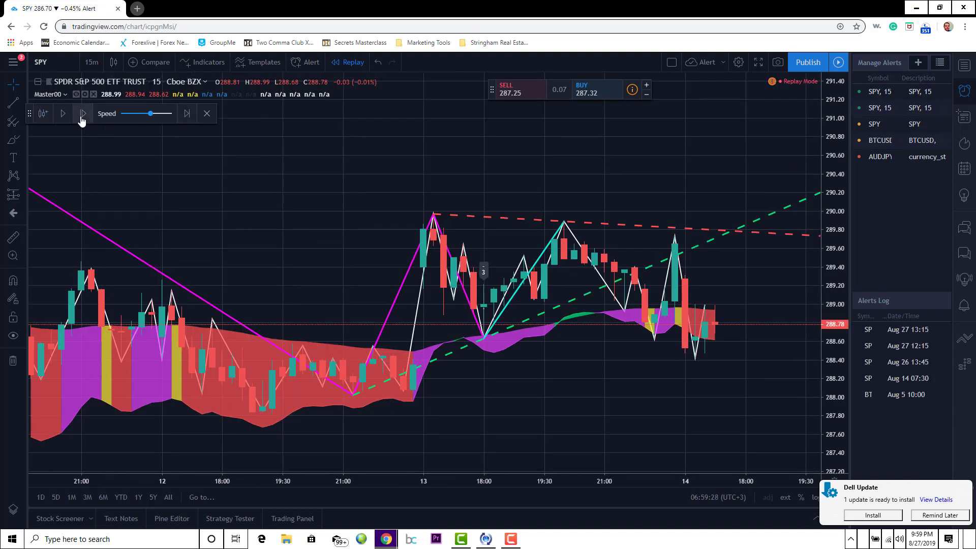
left_click(63, 114)
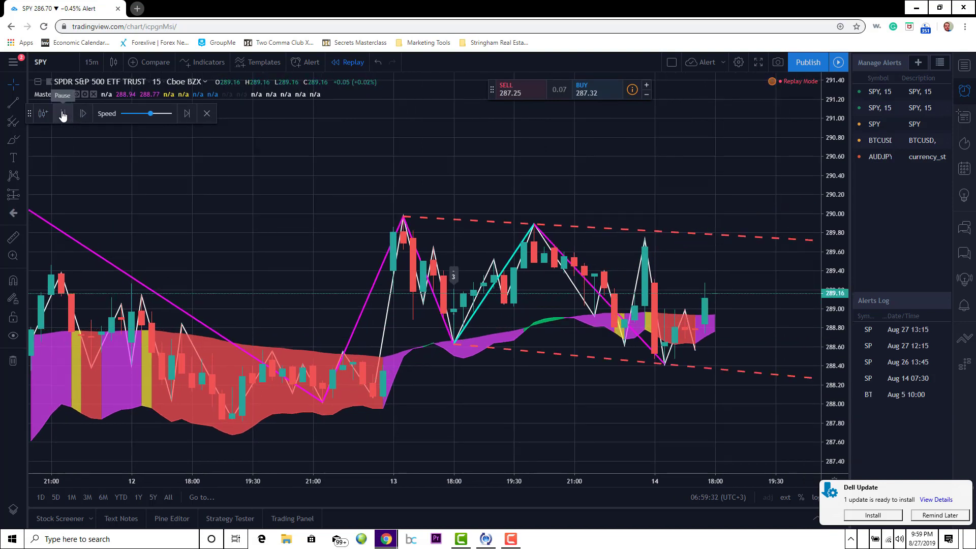
left_click(139, 114)
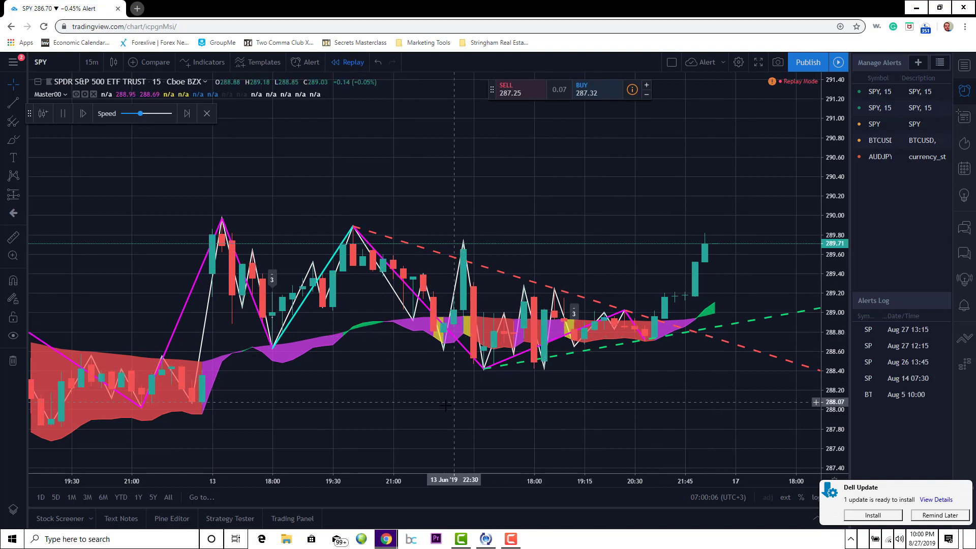
Pause and resume the replay between 14 and 21 Jun to study the trend cloud, zigzags and channels, and increase its playback speed.
left_click(62, 116)
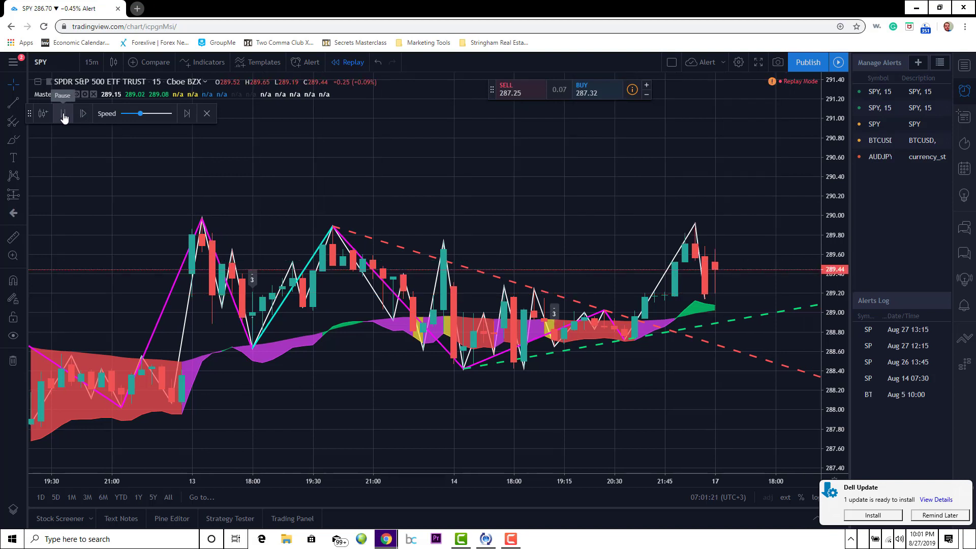
left_click(63, 113)
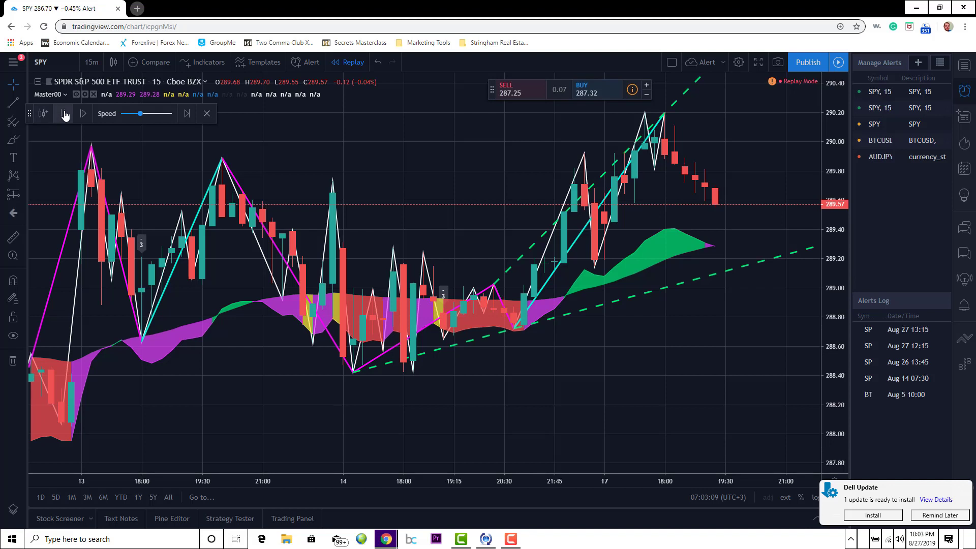
left_click(65, 115)
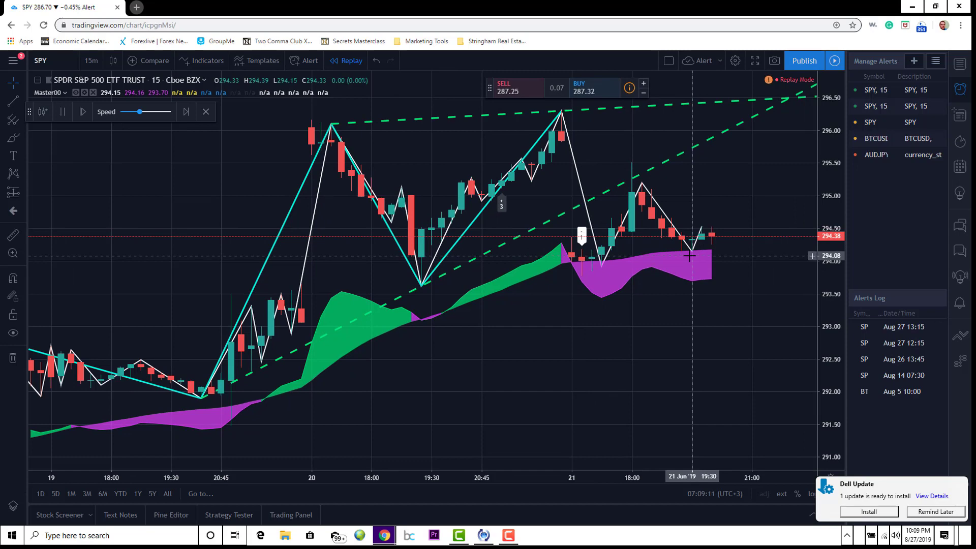
left_click(148, 114)
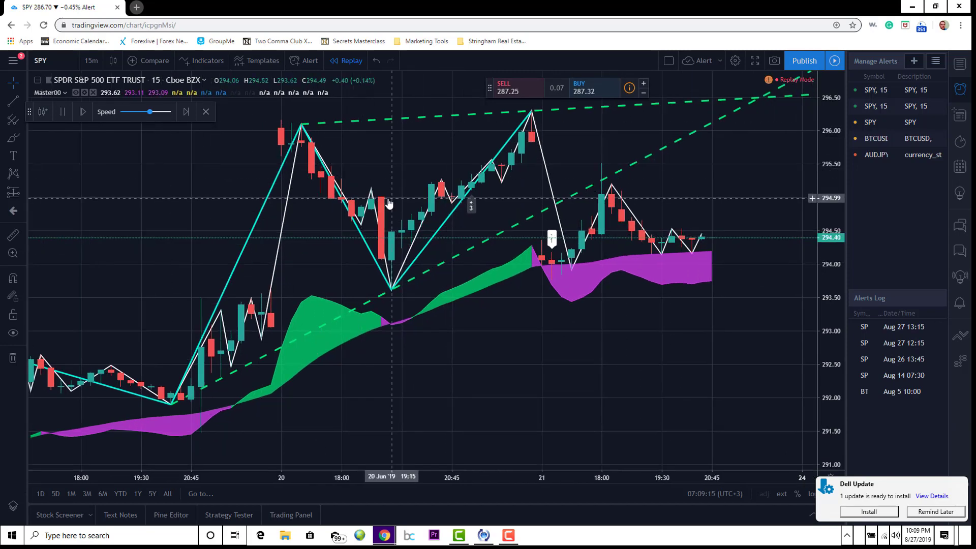